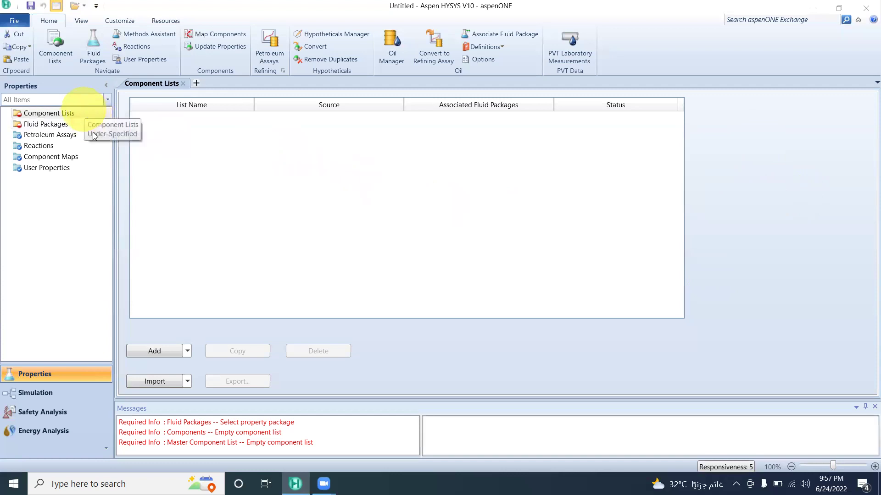
# Create a new component list and add water (H2O) from the pure components databank
pyautogui.click(168, 351)
pyautogui.click(554, 140)
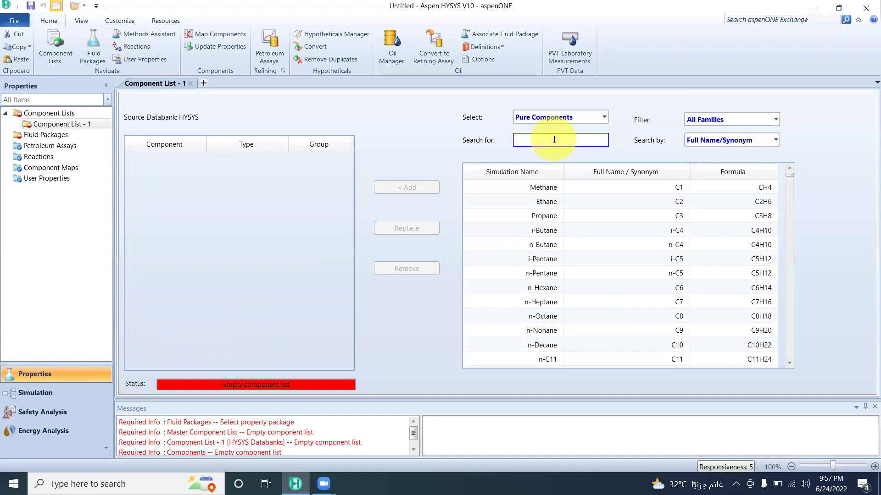
pyautogui.write('water')
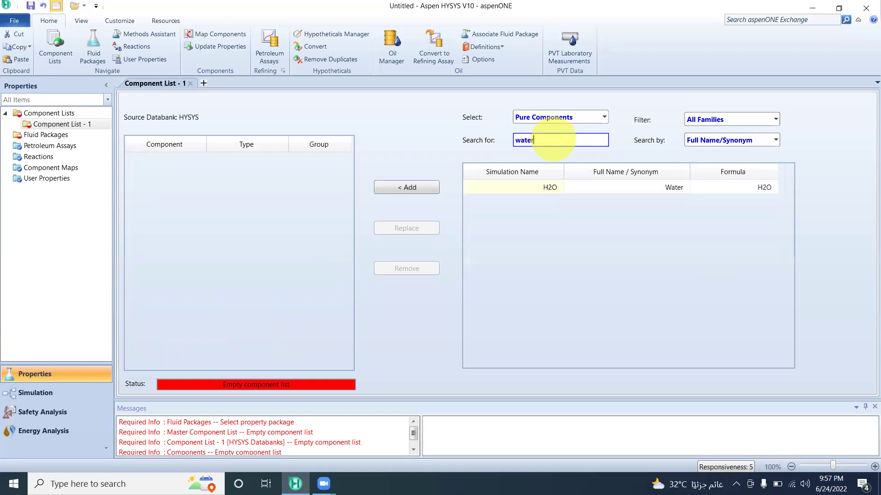
pyautogui.click(552, 190)
pyautogui.click(421, 185)
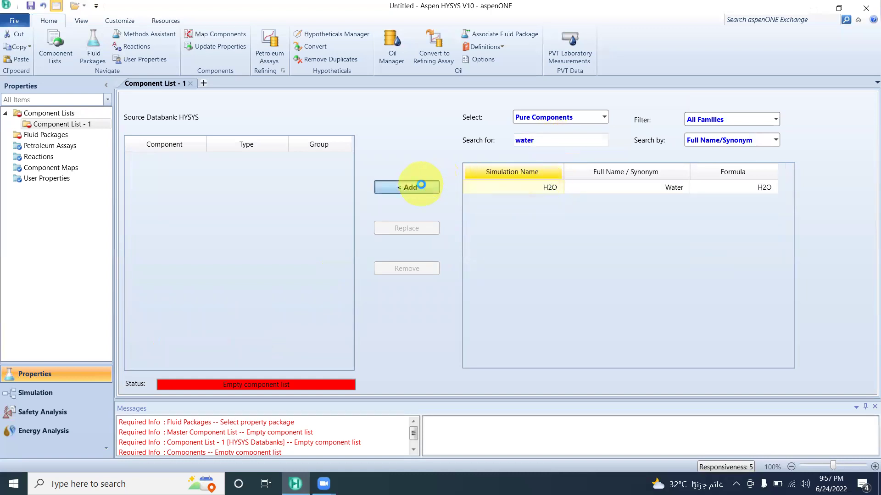
# Add a fluid package and assign it the Peng-Robinson property package
pyautogui.click(54, 134)
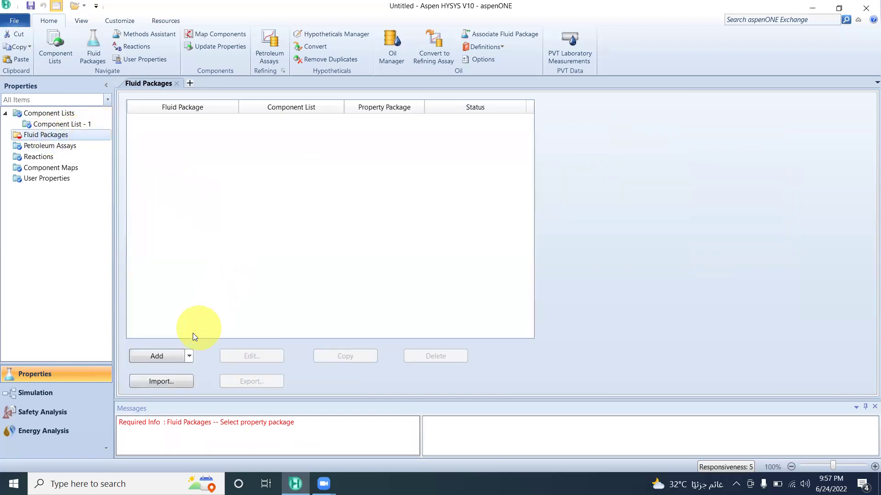
pyautogui.click(164, 357)
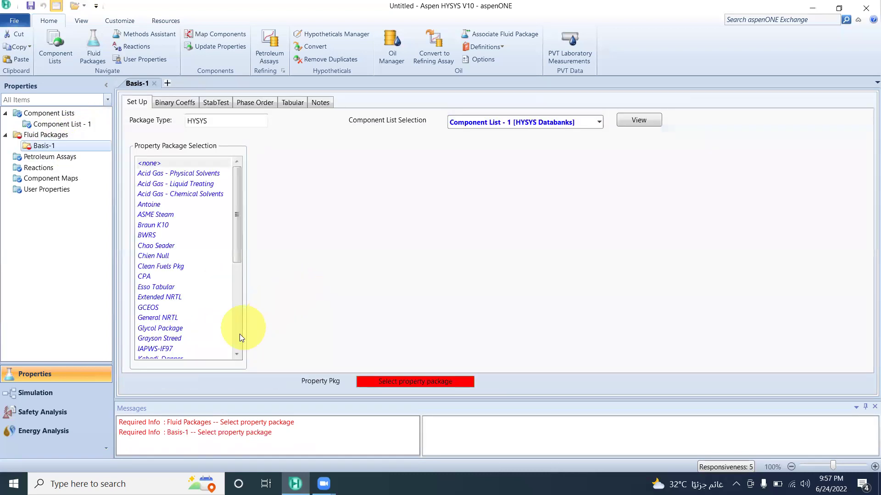
pyautogui.click(240, 353)
pyautogui.click(241, 354)
pyautogui.click(241, 354)
pyautogui.click(240, 354)
pyautogui.click(240, 354)
pyautogui.click(240, 354)
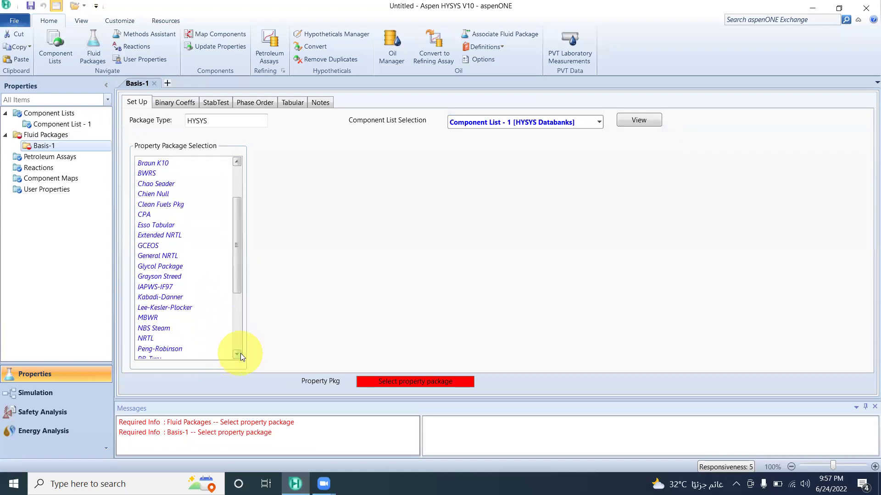
pyautogui.click(240, 354)
pyautogui.click(240, 354)
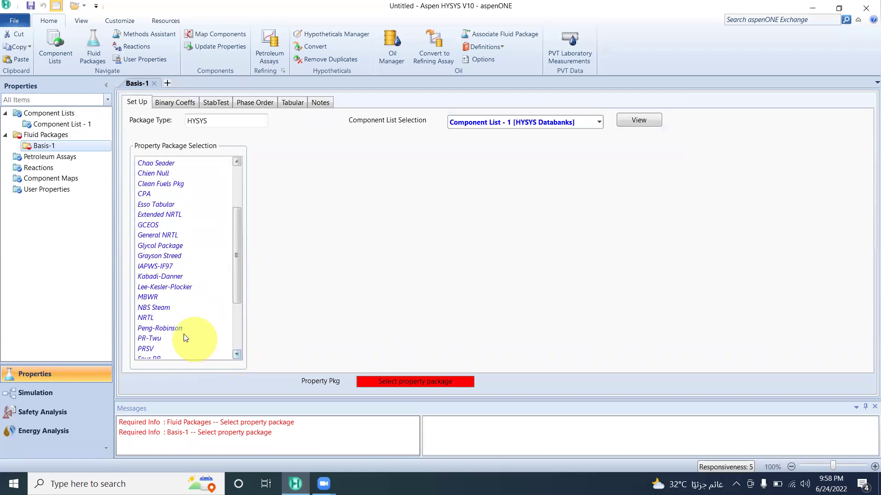
pyautogui.click(183, 328)
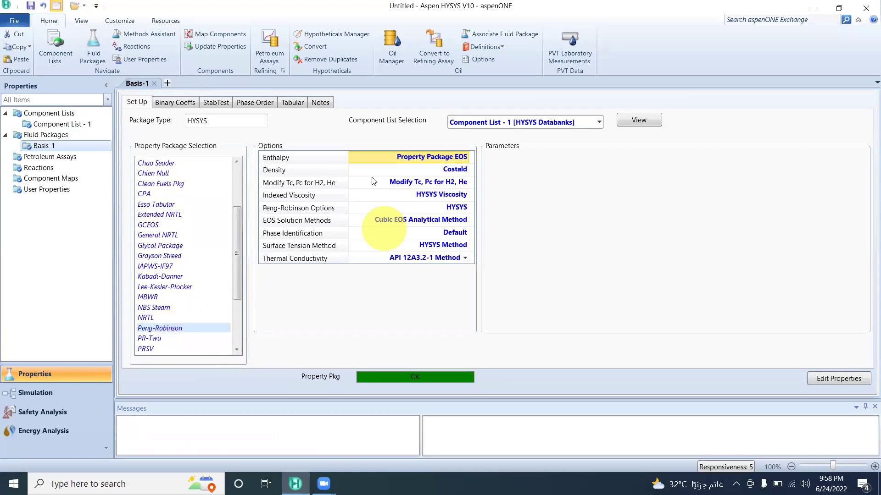
# Enter the simulation environment and place a heat exchanger, an air cooler to its lower right and a pump further right on the flowsheet
pyautogui.click(56, 394)
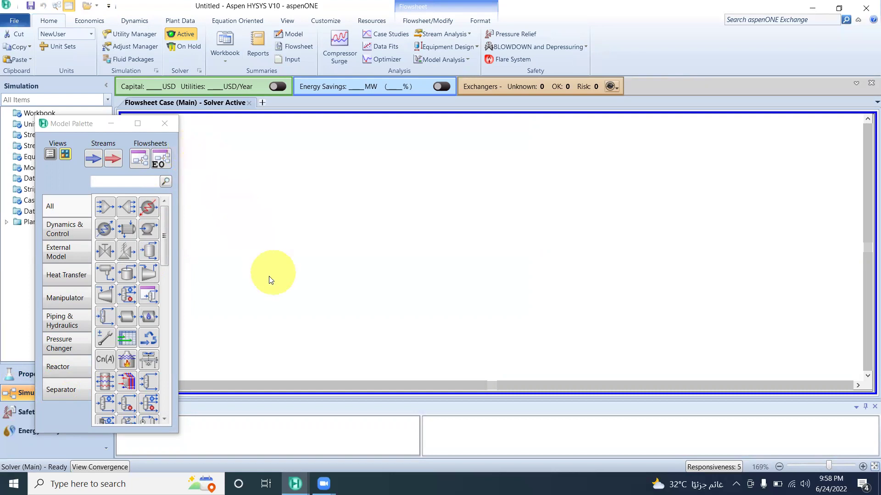
pyautogui.click(126, 232)
pyautogui.click(278, 228)
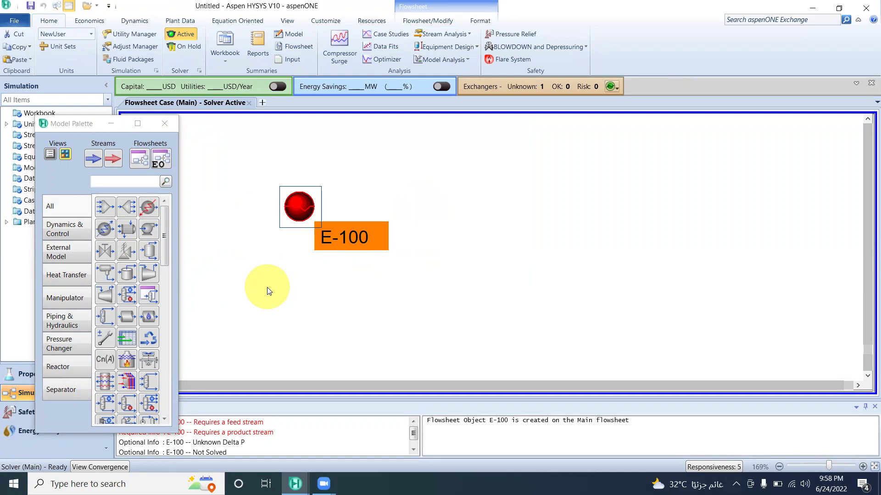
pyautogui.click(153, 363)
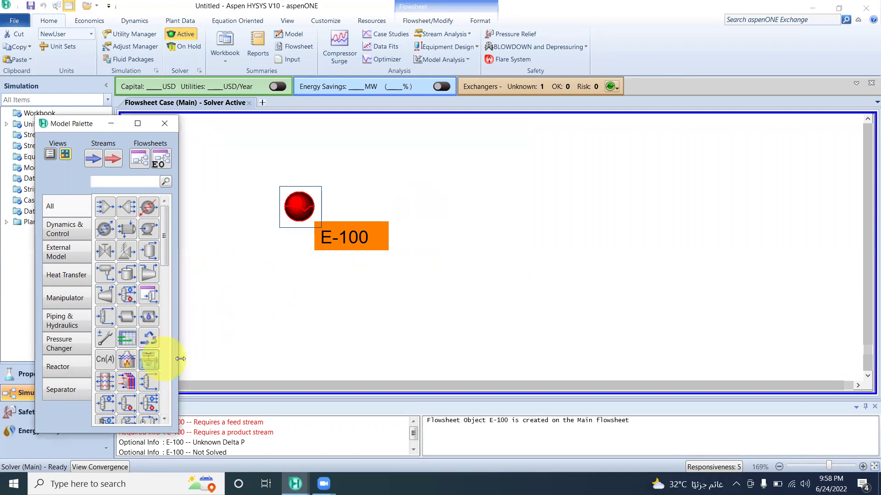
pyautogui.click(422, 302)
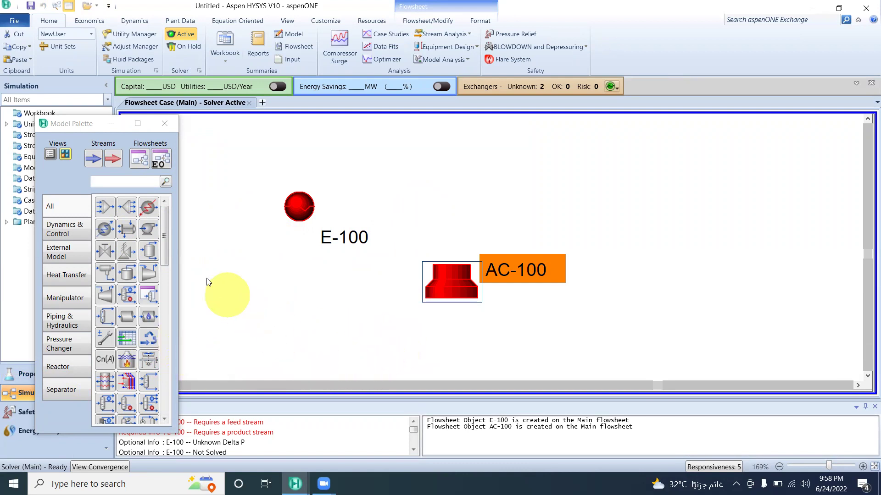
pyautogui.click(153, 228)
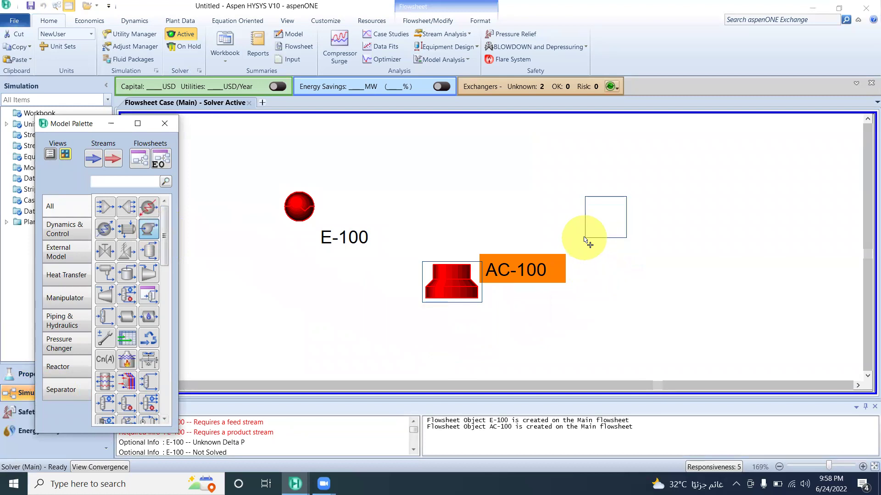
pyautogui.click(584, 238)
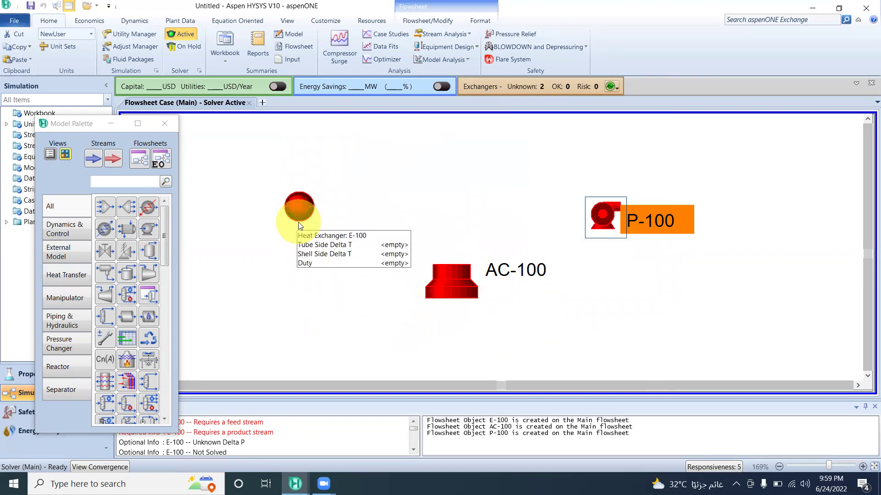
# Connect the air cooler AC-100 with process inlet stream CWR and process outlet stream CWS
pyautogui.moveTo(432, 292)
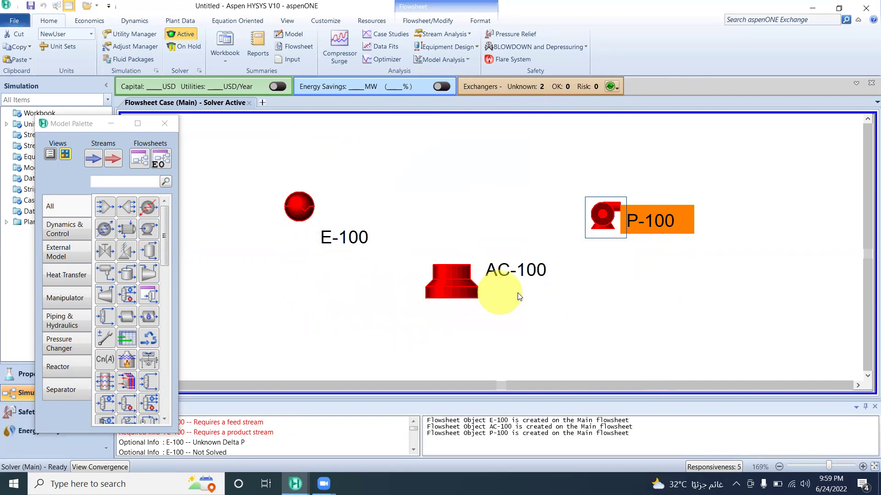
pyautogui.moveTo(601, 223)
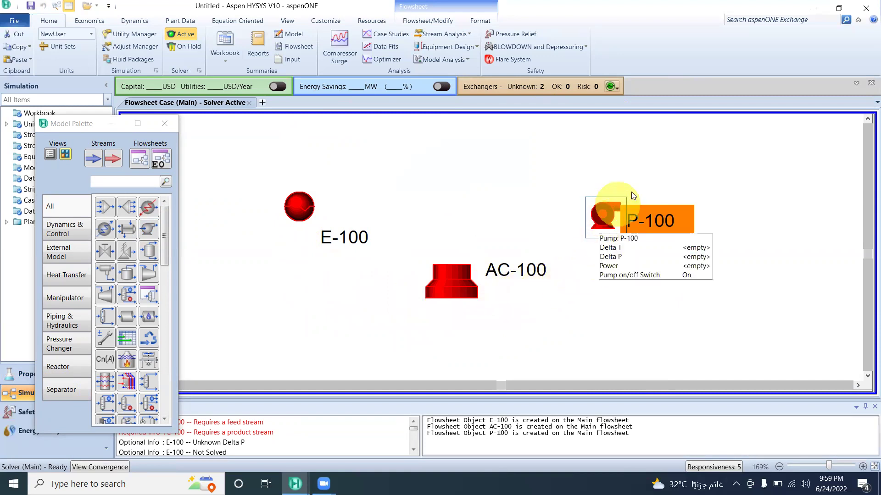
pyautogui.moveTo(291, 196)
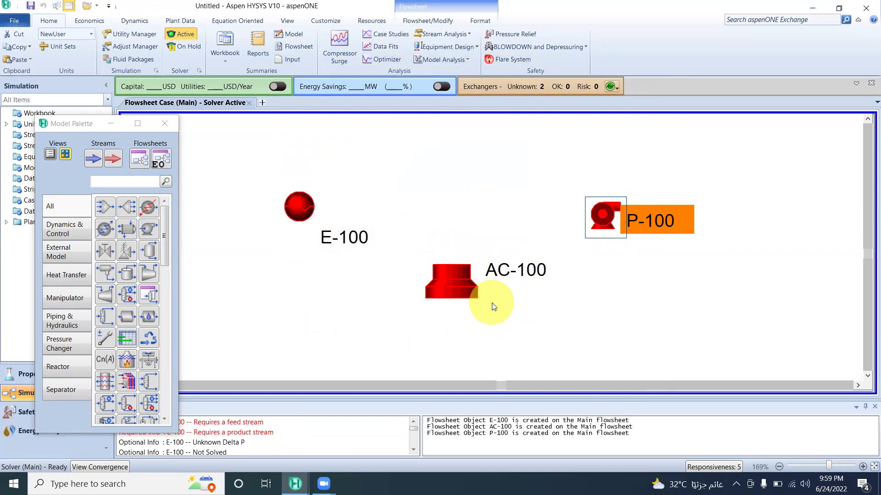
pyautogui.click(461, 289)
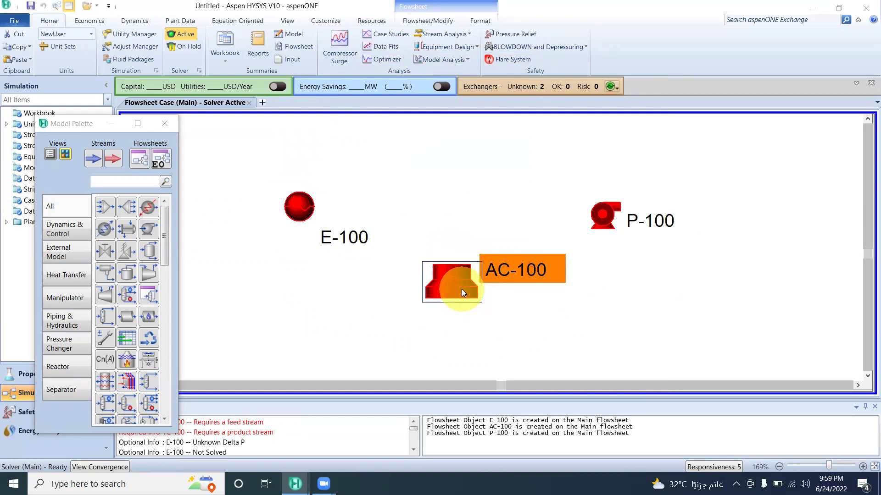
pyautogui.doubleClick(461, 289)
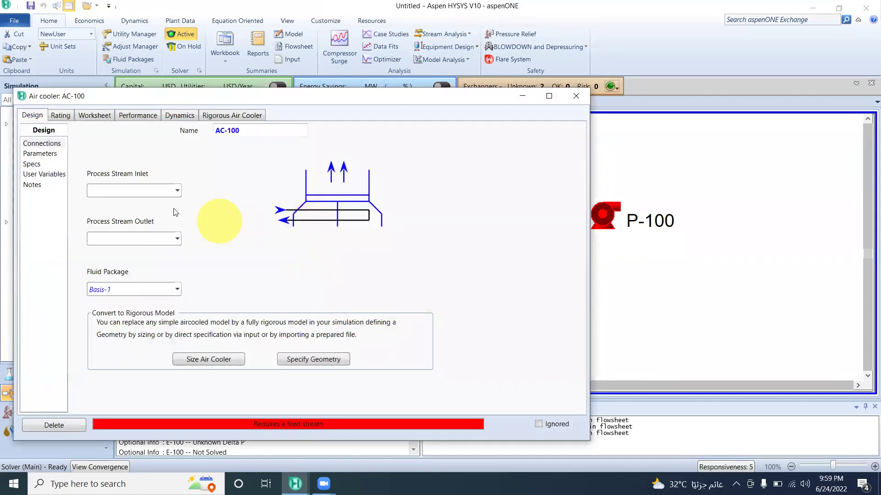
pyautogui.click(157, 192)
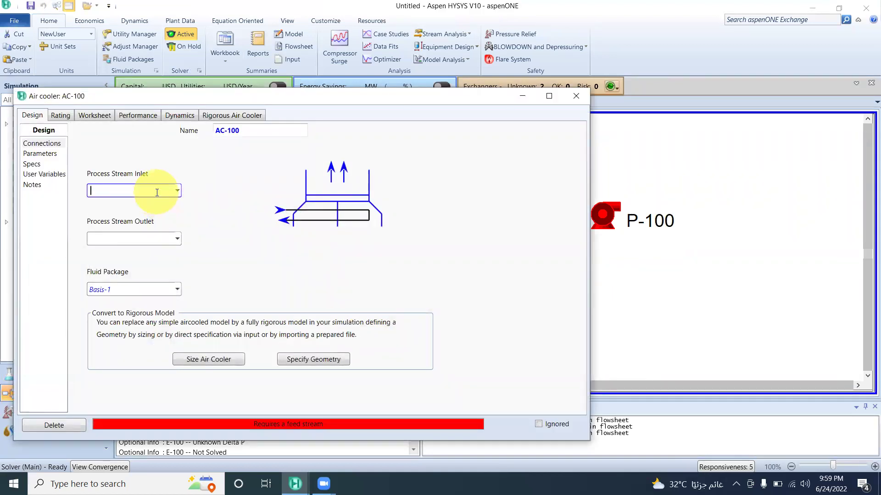
pyautogui.write('CWR')
pyautogui.click(124, 237)
pyautogui.write('CWS')
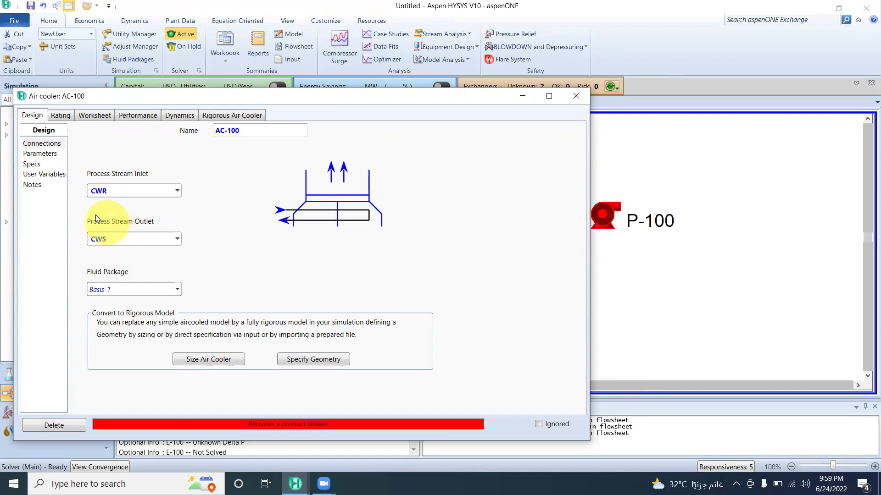
# Set the air cooler's process stream pressure drop to 70 kPa and close its properties
pyautogui.click(52, 156)
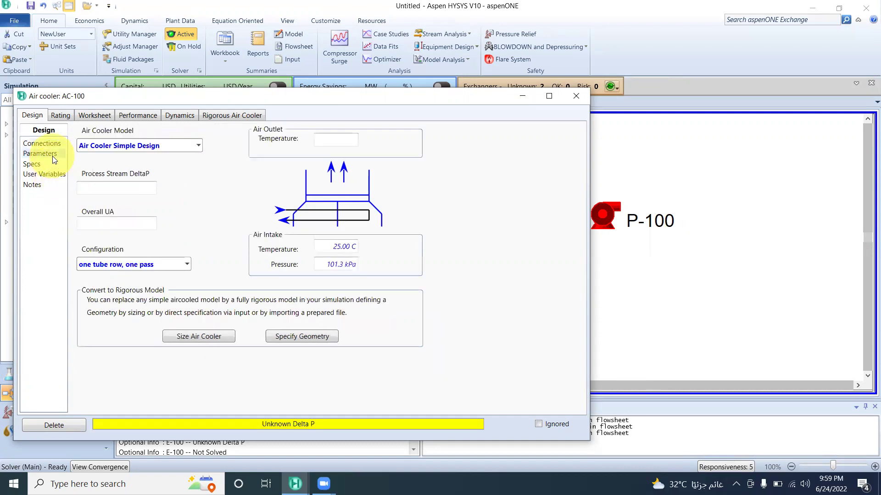
pyautogui.click(114, 184)
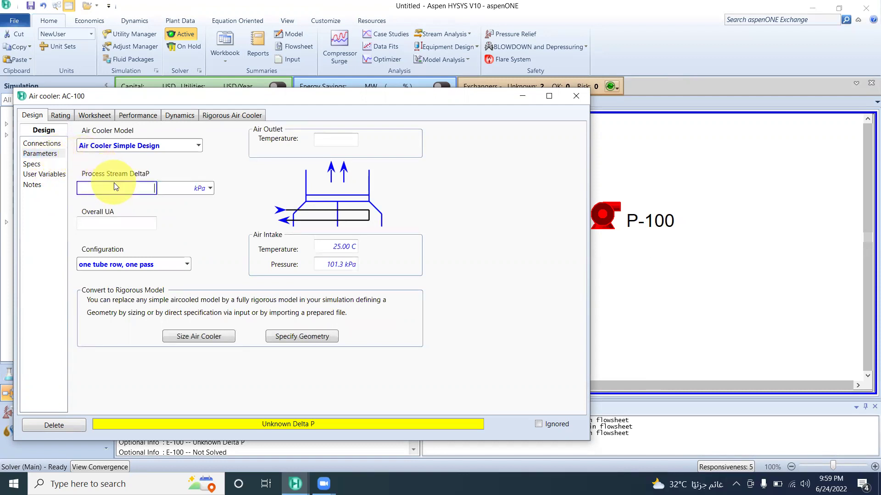
pyautogui.write('70')
pyautogui.press('Return')
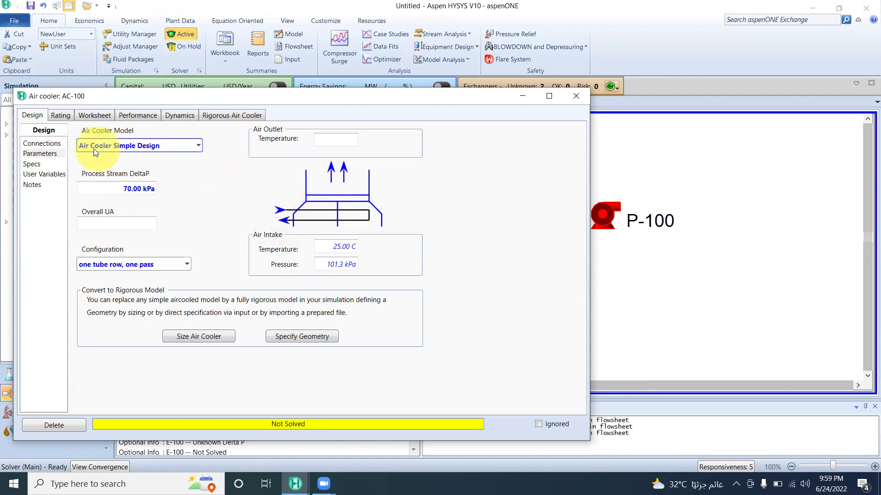
pyautogui.click(574, 97)
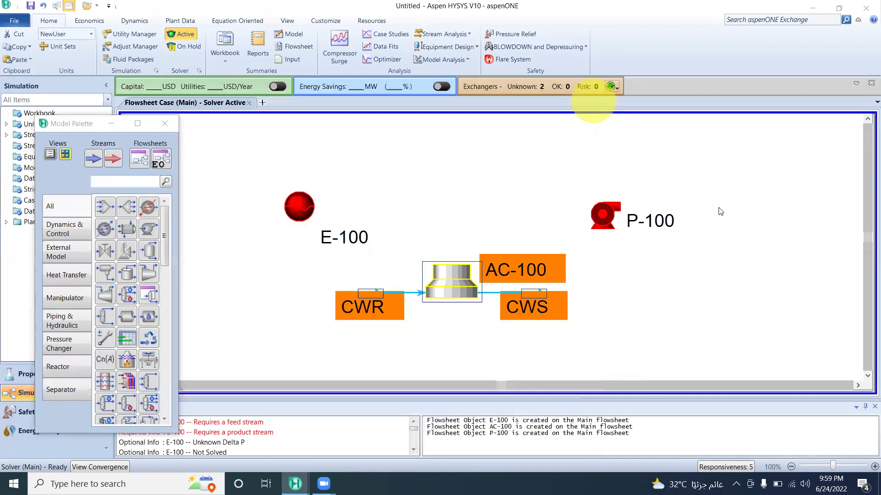
# Connect the pump P-100 with CWS as its inlet and a new outlet stream P/Out
pyautogui.doubleClick(608, 214)
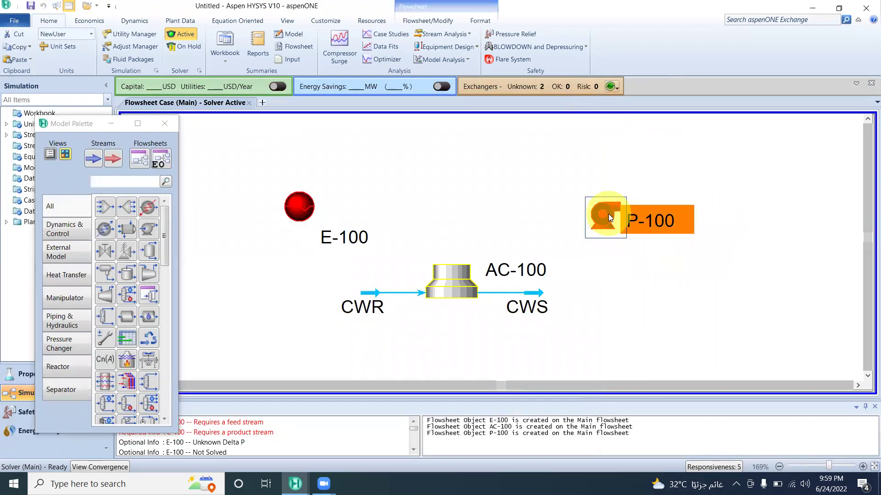
pyautogui.click(200, 221)
pyautogui.click(147, 236)
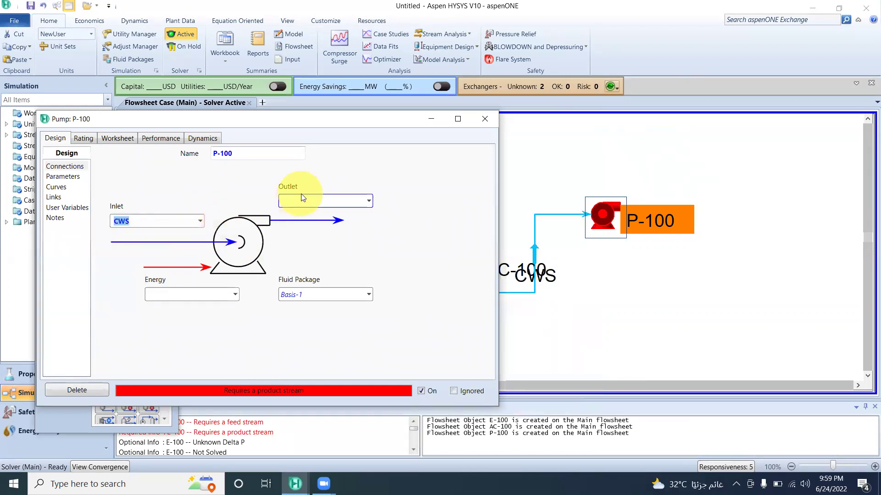
pyautogui.click(304, 202)
pyautogui.write('P/Out')
pyautogui.press('Return')
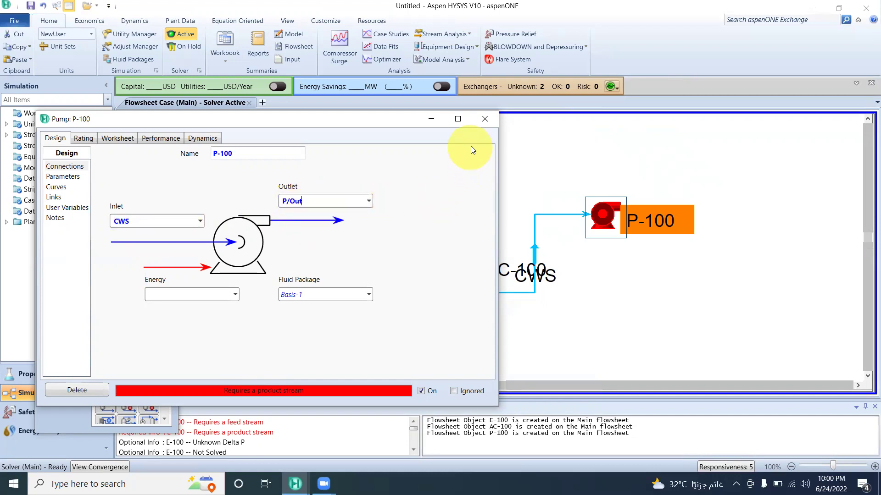
pyautogui.click(482, 122)
# Connect the shell side of heat exchanger E-100 with P/Out as the inlet and CWR as the outlet
pyautogui.doubleClick(309, 211)
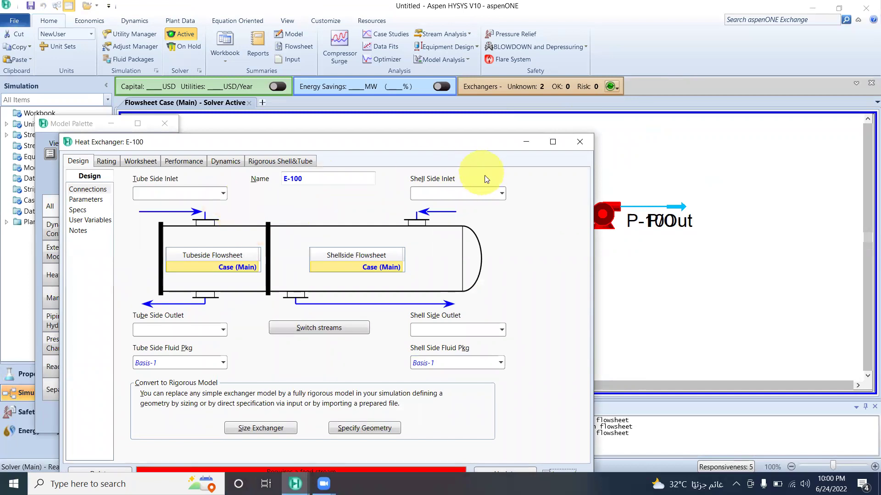
pyautogui.click(500, 193)
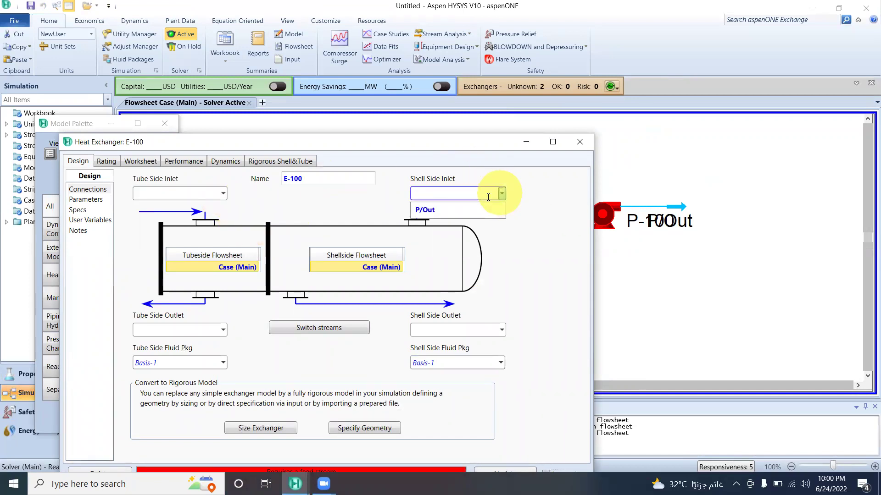
pyautogui.click(471, 208)
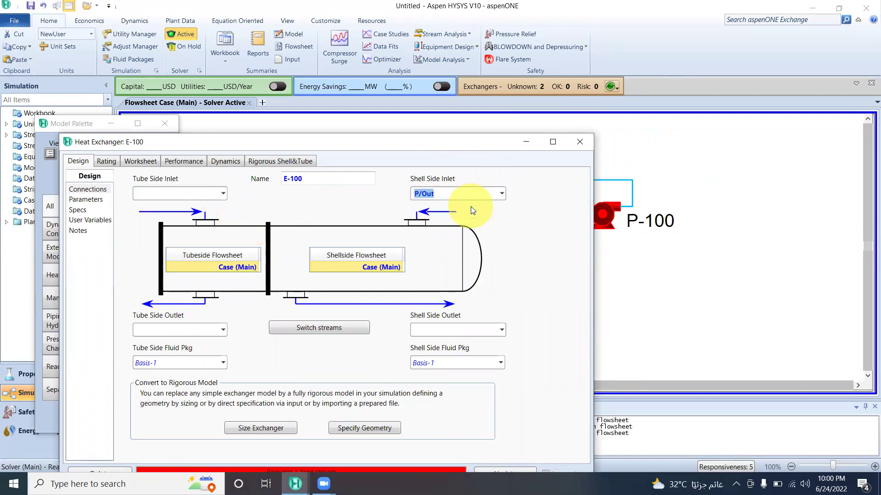
pyautogui.click(501, 330)
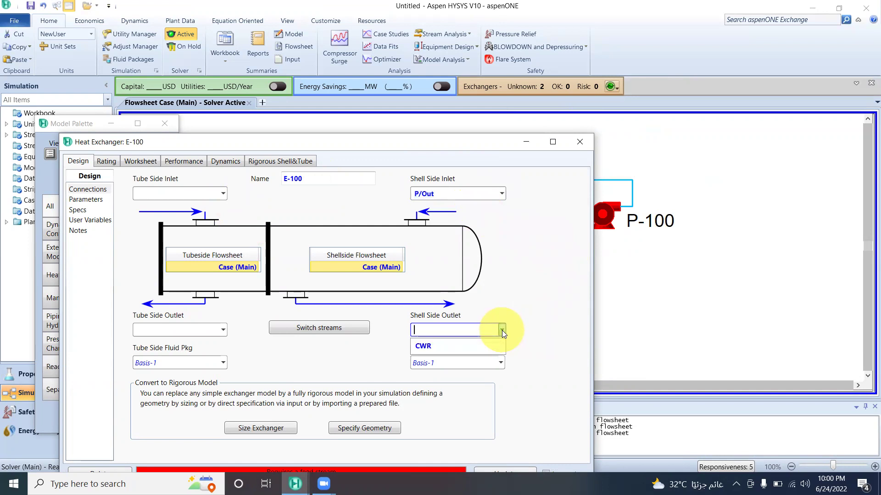
pyautogui.click(470, 345)
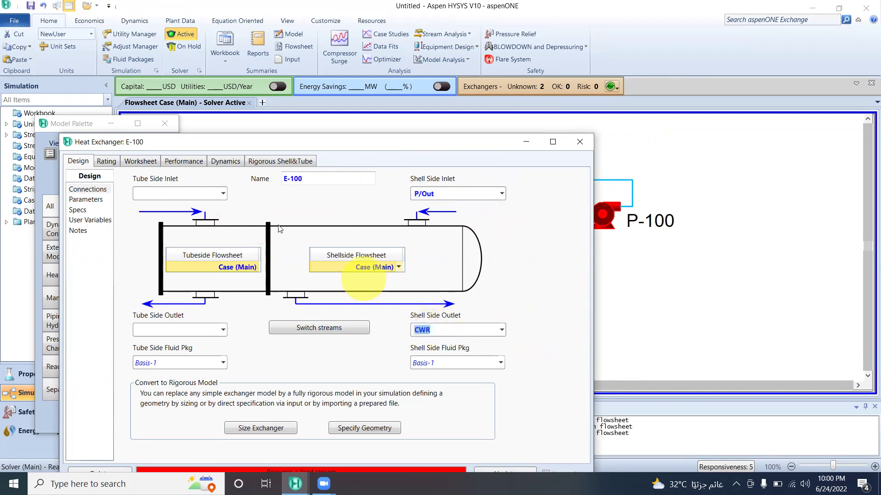
# Connect the tube side of heat exchanger E-100 with new streams Process In as the inlet and Process Out as the outlet
pyautogui.click(200, 196)
pyautogui.write('Process')
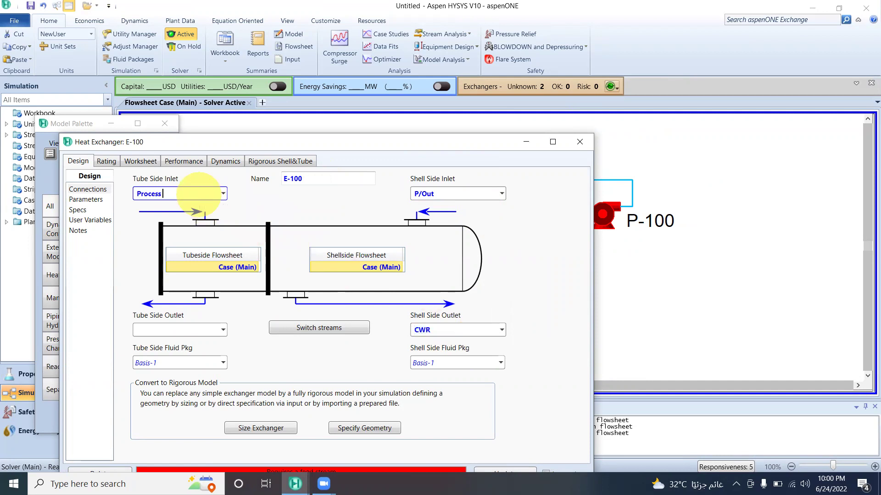
pyautogui.write(' In')
pyautogui.click(179, 327)
pyautogui.write('Process OU')
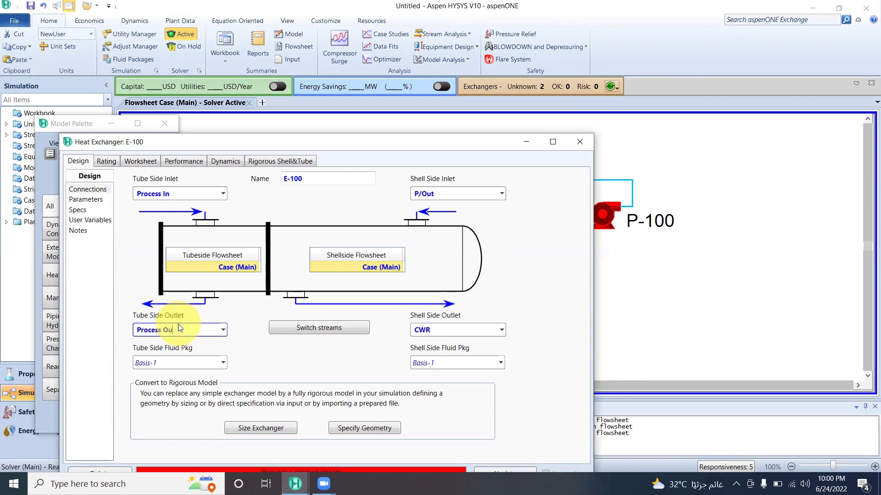
# Set the shell-side and tube-side pressure drops of E-100 to 70 kPa each and close its properties
pyautogui.click(86, 203)
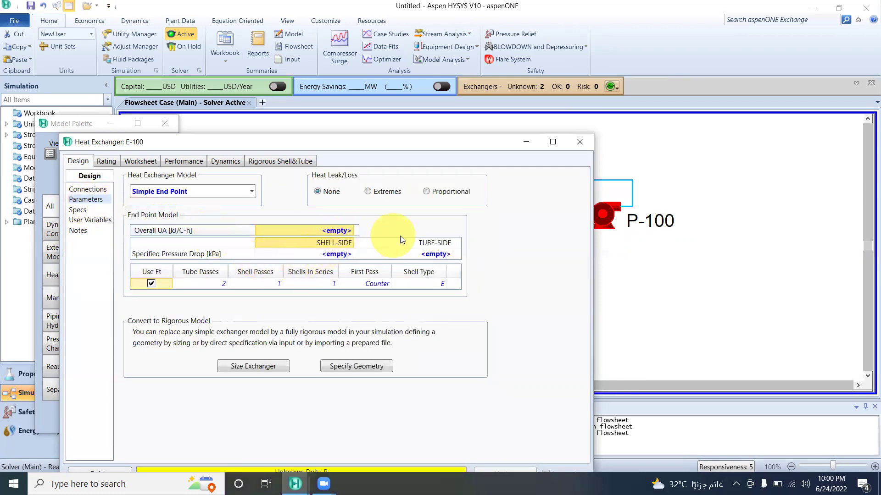
pyautogui.click(333, 253)
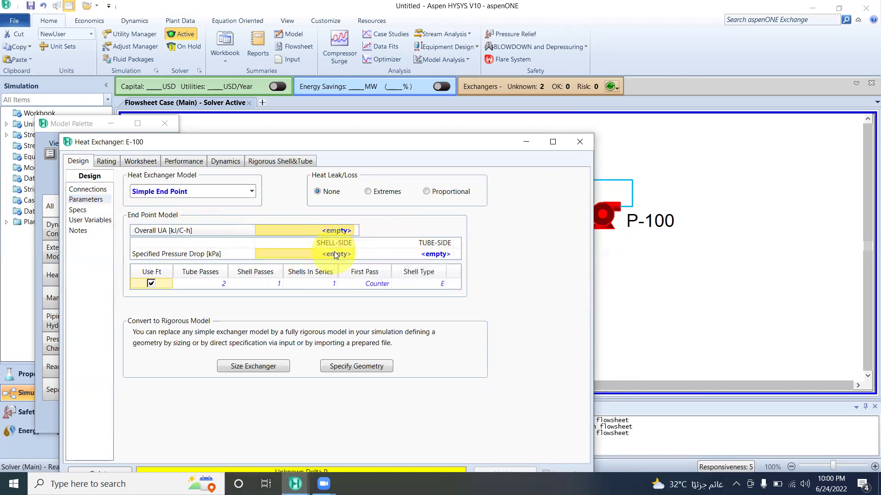
pyautogui.write('70')
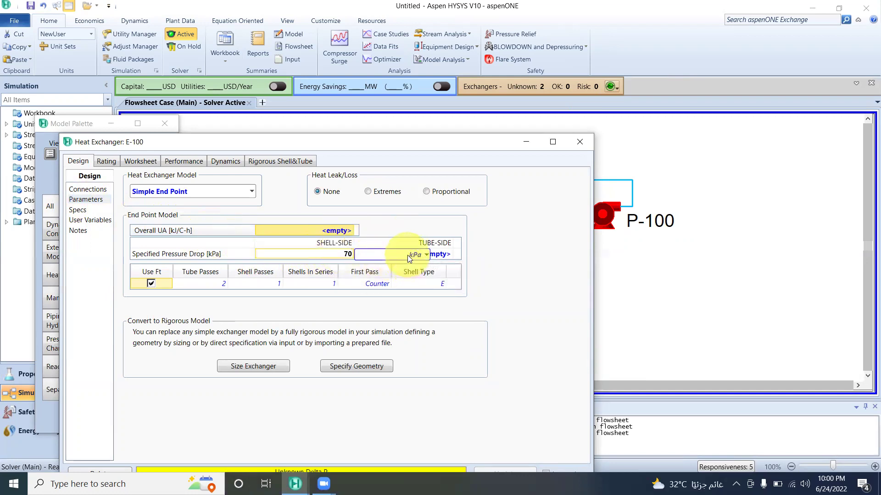
pyautogui.click(438, 255)
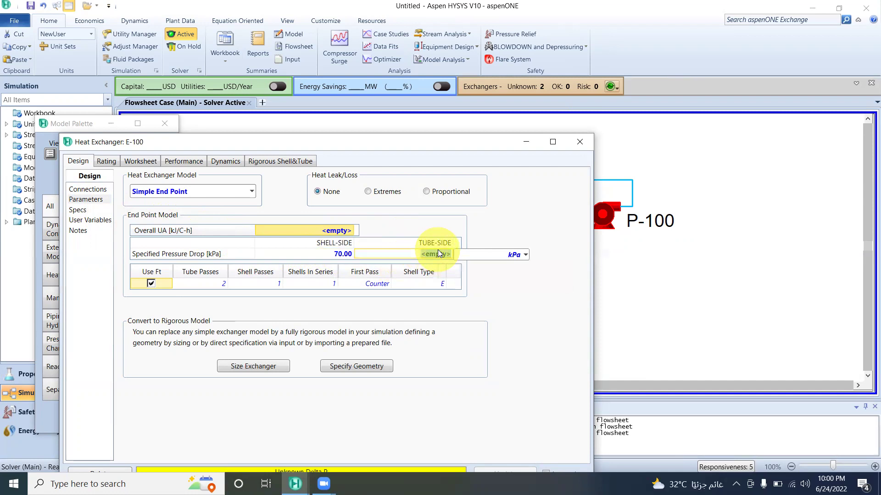
pyautogui.write('70')
pyautogui.press('Return')
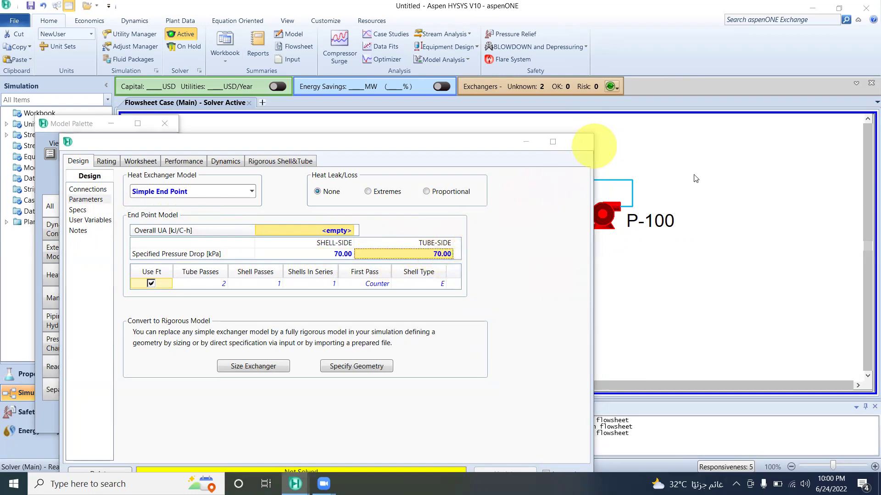
pyautogui.click(588, 144)
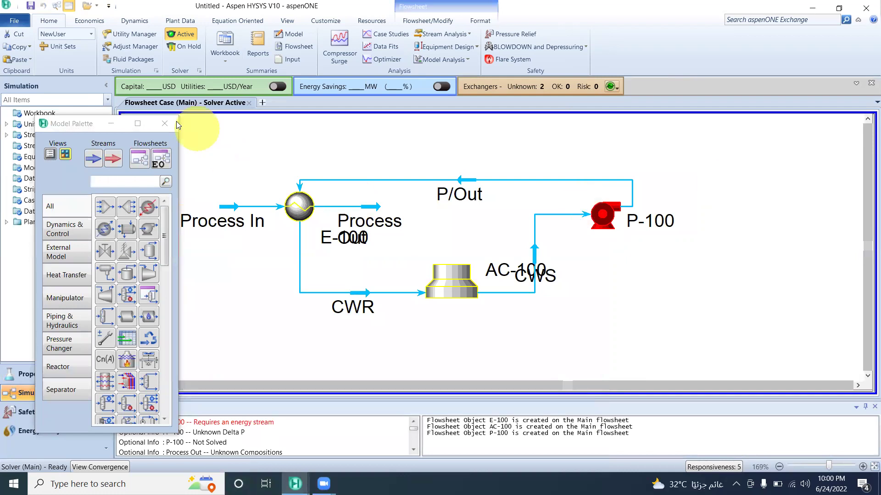
# Shift the model palette off the flowsheet and reposition pump P-100 farther right and lower, beyond the air cooler
pyautogui.moveTo(62, 124); pyautogui.dragTo(27, 110)
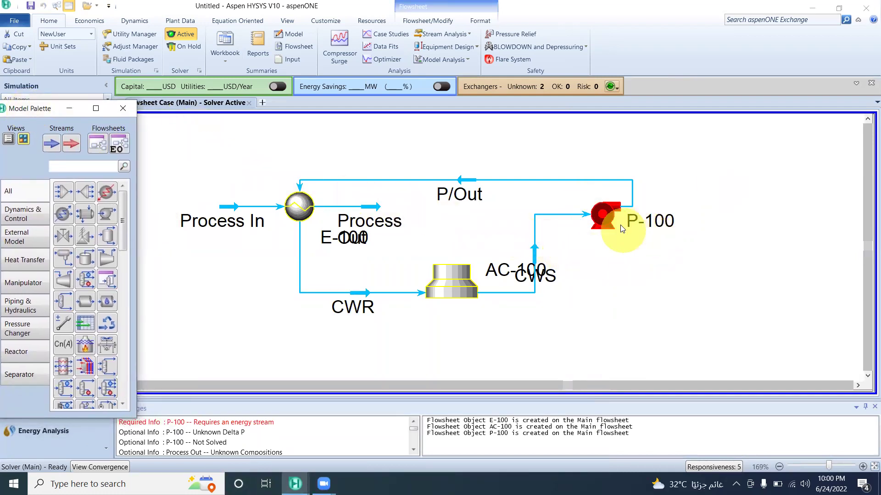
pyautogui.click(611, 215)
pyautogui.moveTo(684, 247); pyautogui.dragTo(683, 261)
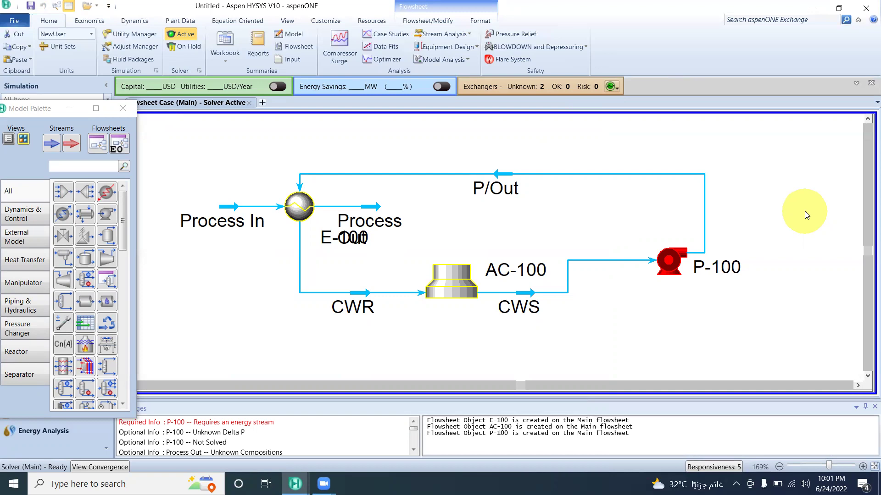
pyautogui.moveTo(297, 197)
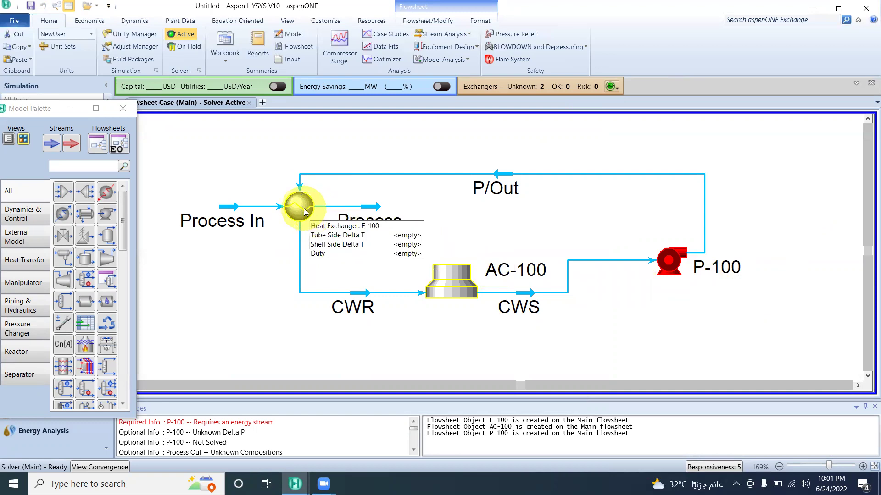
pyautogui.moveTo(444, 292)
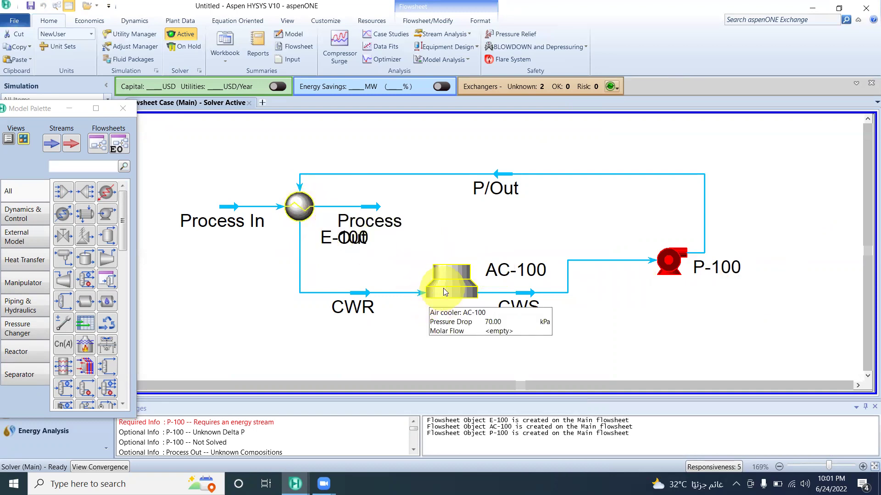
pyautogui.click(232, 208)
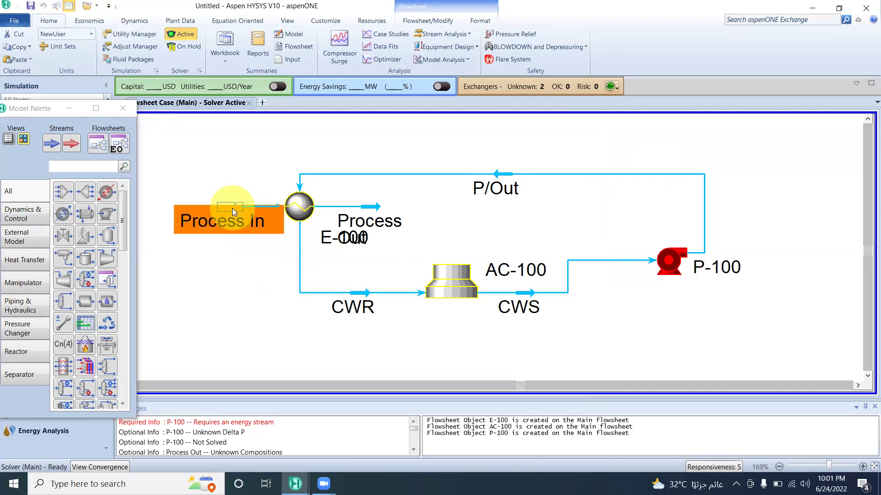
pyautogui.click(249, 280)
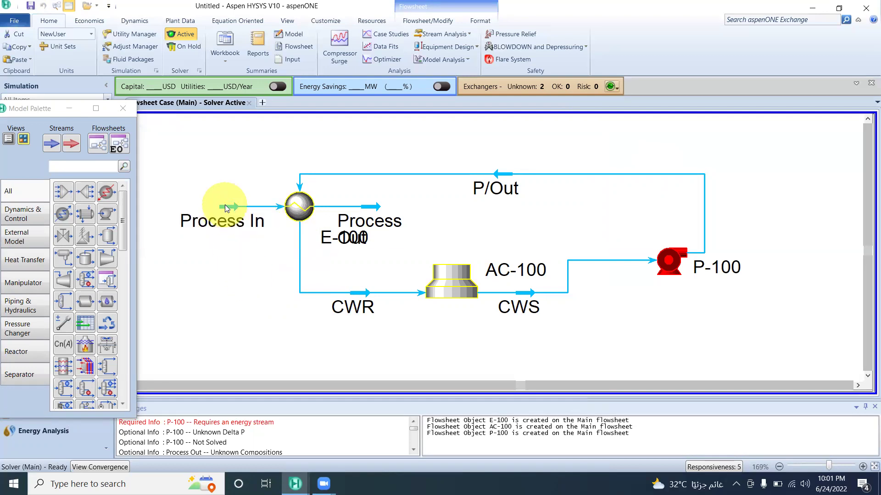
# In the worksheet conditions of E-100, set the Process In temperature to 50 °C and pressure to 300 kPa
pyautogui.doubleClick(296, 214)
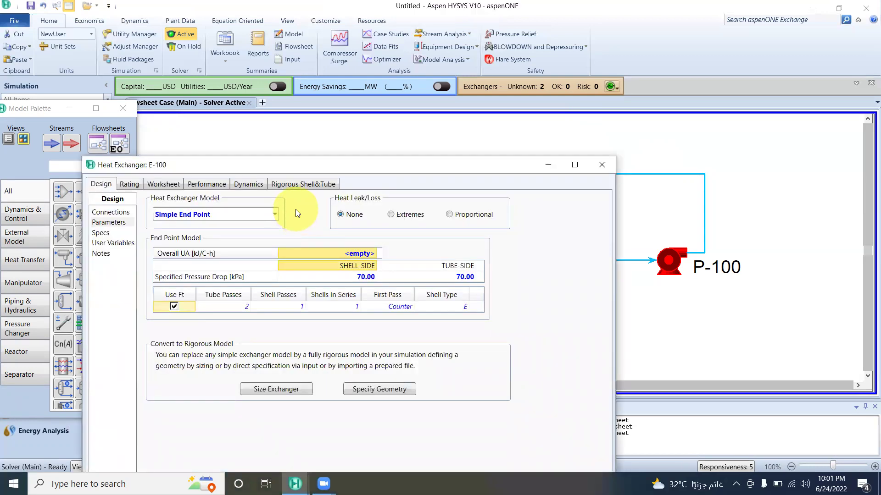
pyautogui.click(178, 184)
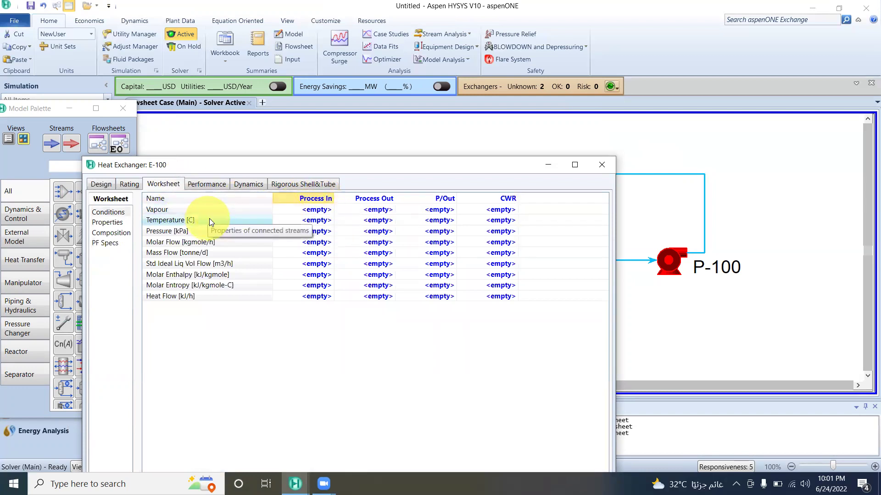
pyautogui.click(291, 220)
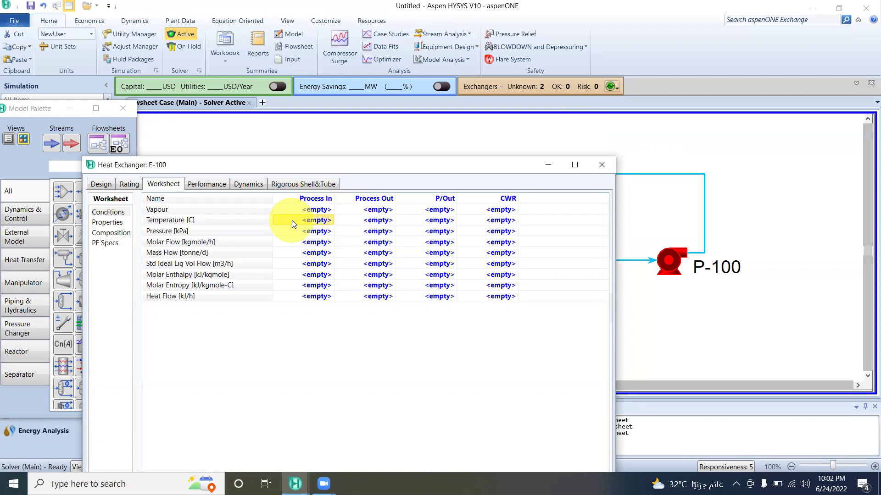
pyautogui.click(292, 221)
pyautogui.write('8')
pyautogui.press('BackSpace')
pyautogui.write('50')
pyautogui.press('Return')
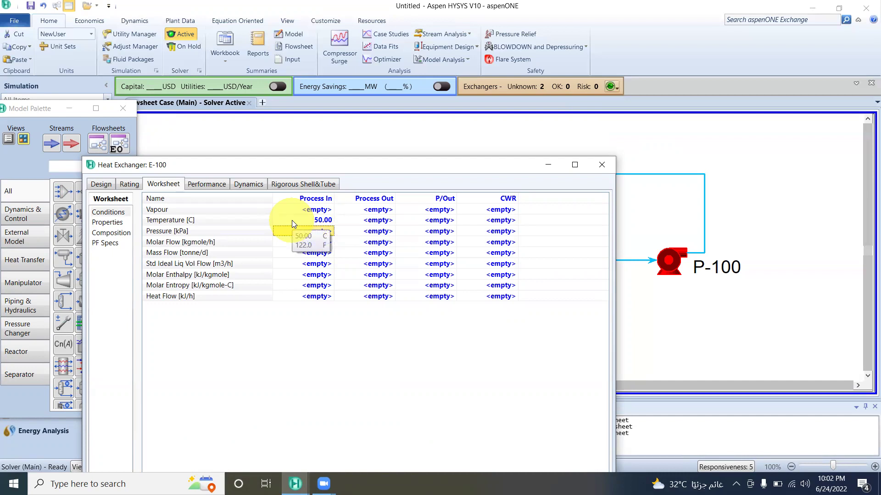
pyautogui.write('300')
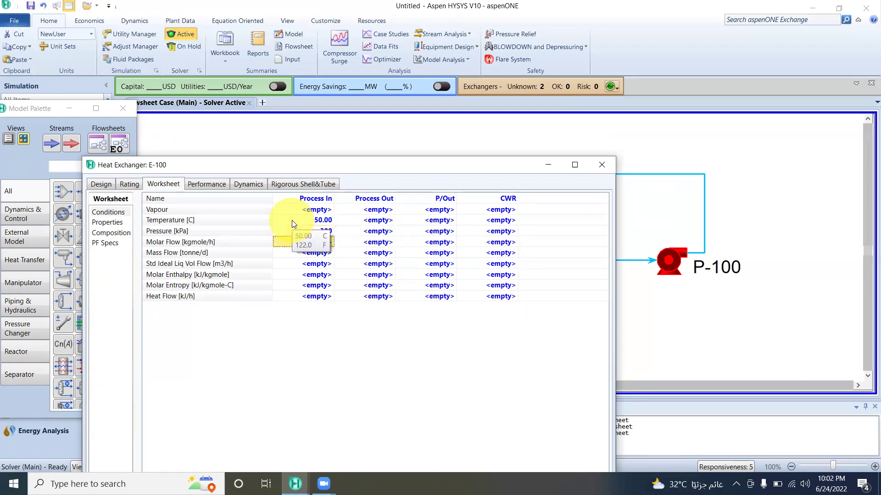
pyautogui.press('Return')
# Set the mass flow of Process In to 10000 kg/h
pyautogui.click(288, 255)
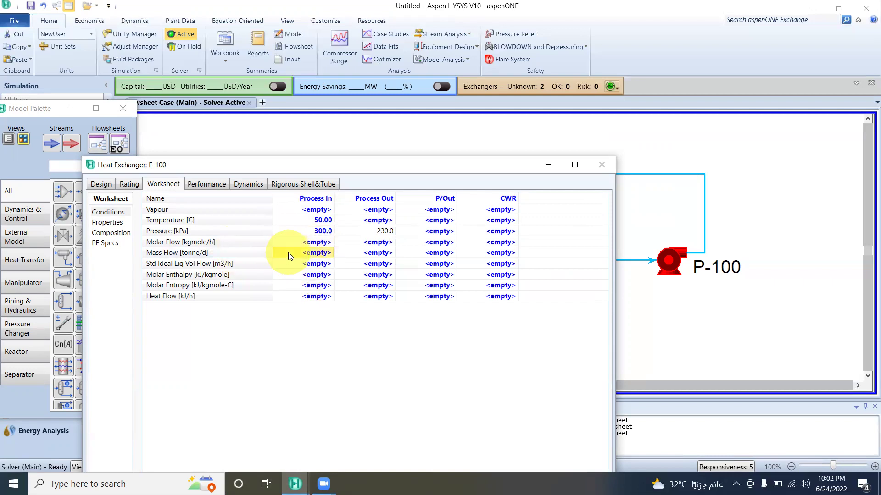
pyautogui.write('10000')
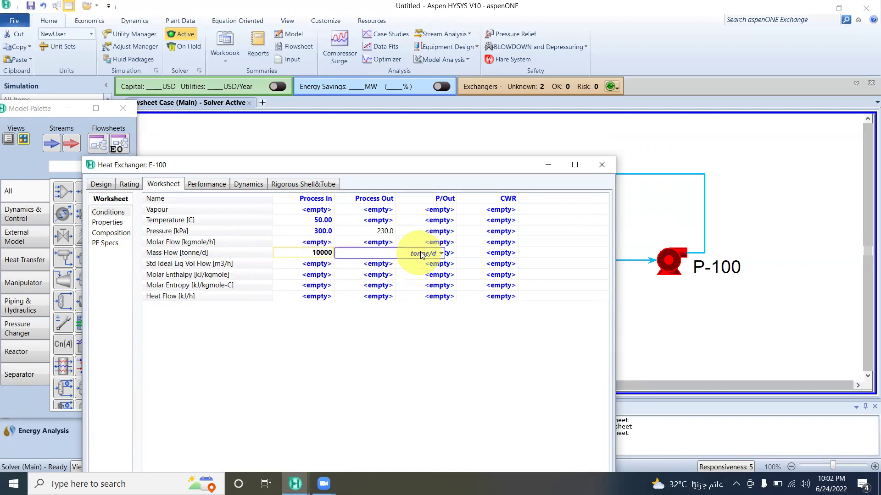
pyautogui.click(441, 254)
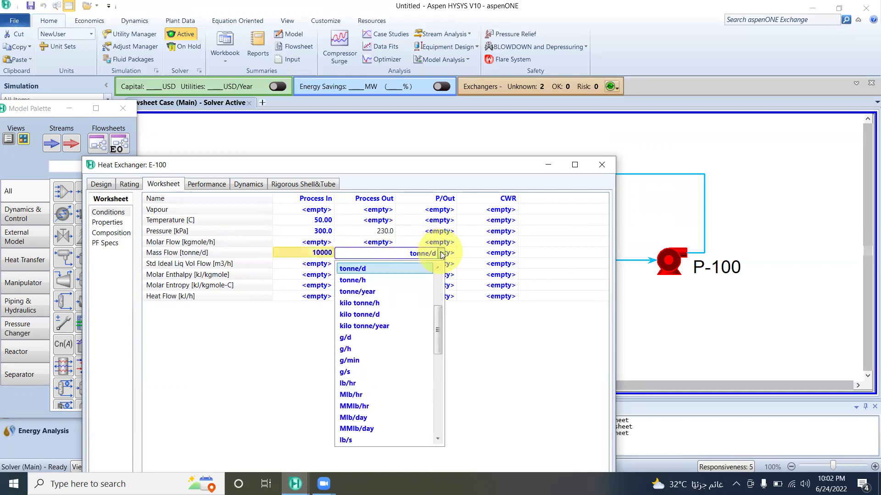
pyautogui.scroll(7, 441, 266)
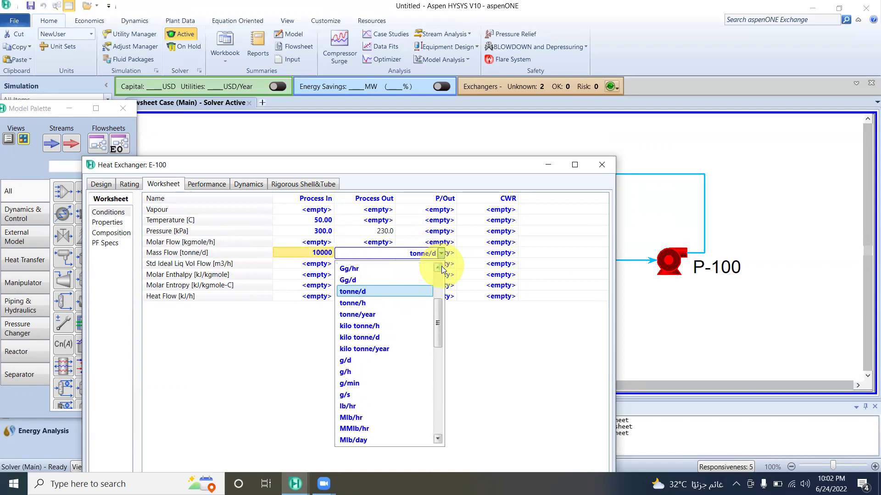
pyautogui.scroll(3, 441, 266)
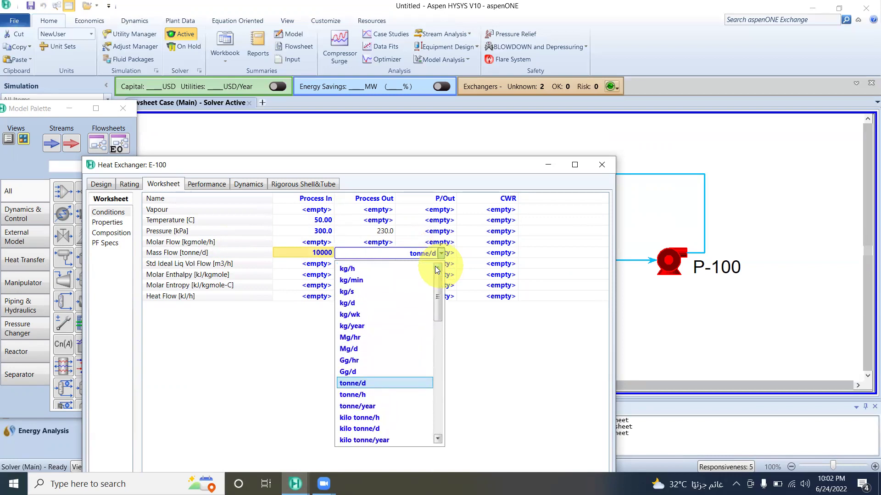
pyautogui.click(385, 269)
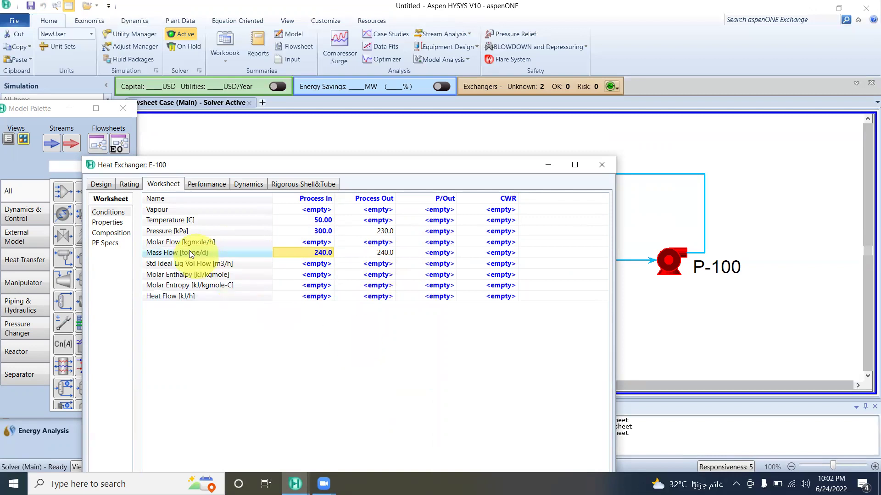
# Set the H2O fraction in the Process In composition to 1 and close the heat exchanger's properties
pyautogui.click(124, 232)
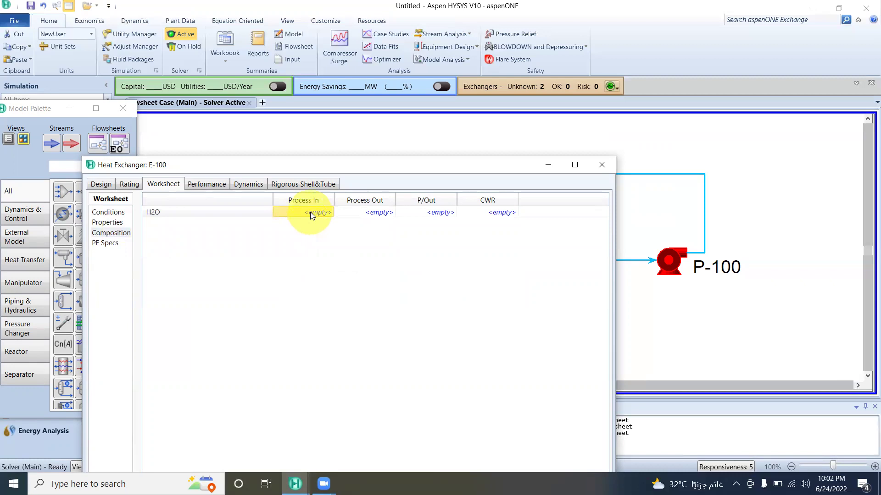
pyautogui.write('1')
pyautogui.press('Return')
pyautogui.click(508, 355)
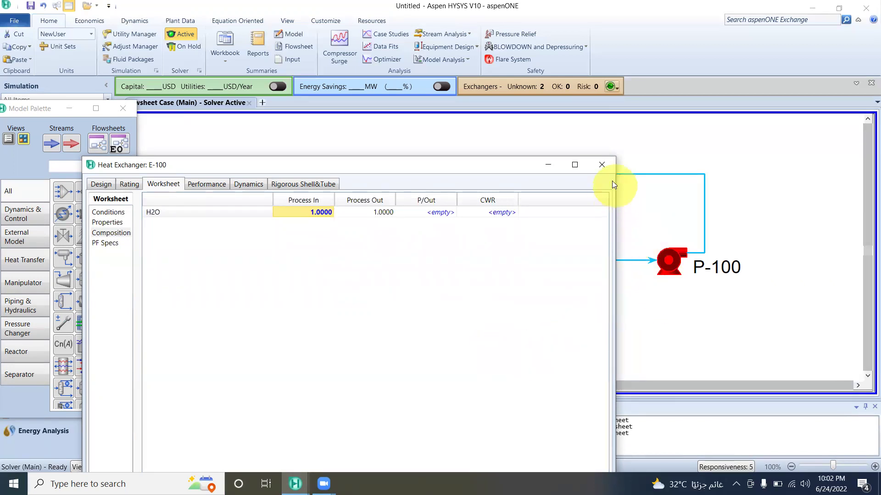
pyautogui.click(602, 168)
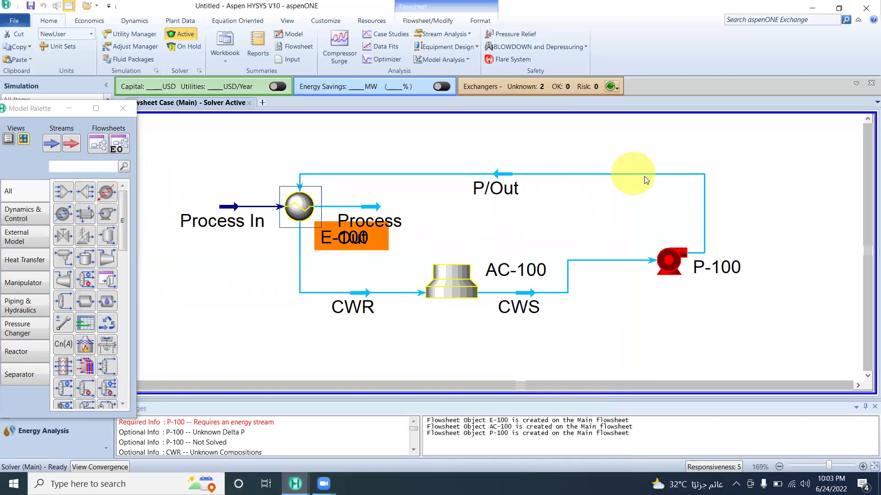
pyautogui.click(765, 215)
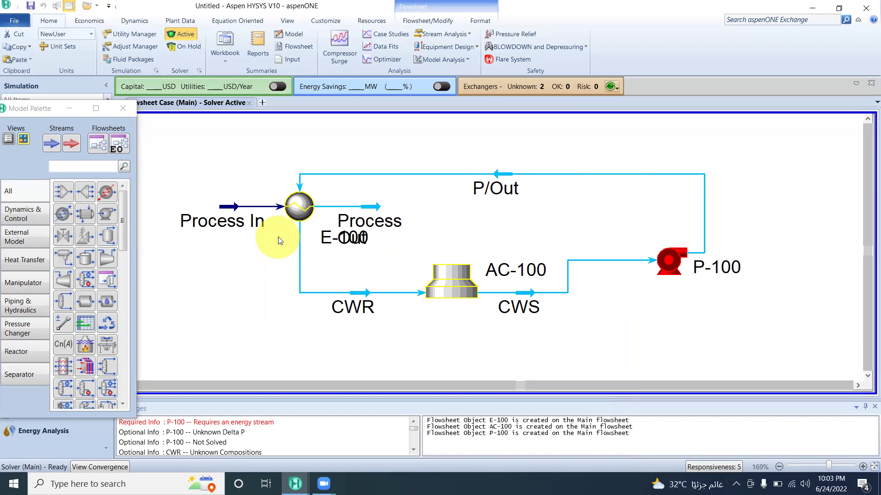
# In the P/Out stream's conditions, set the temperature to 30 °C, the pressure to 500 kPa and the molar flow to 500 kgmole/h
pyautogui.moveTo(249, 214)
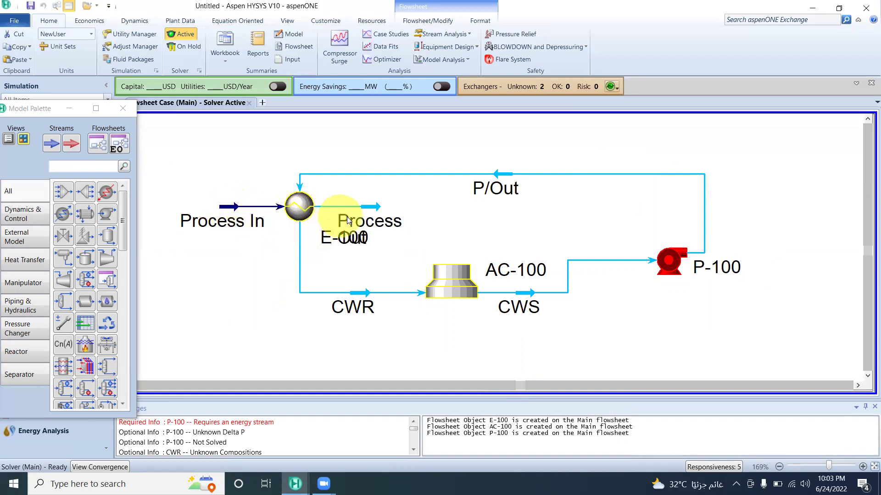
pyautogui.moveTo(349, 220)
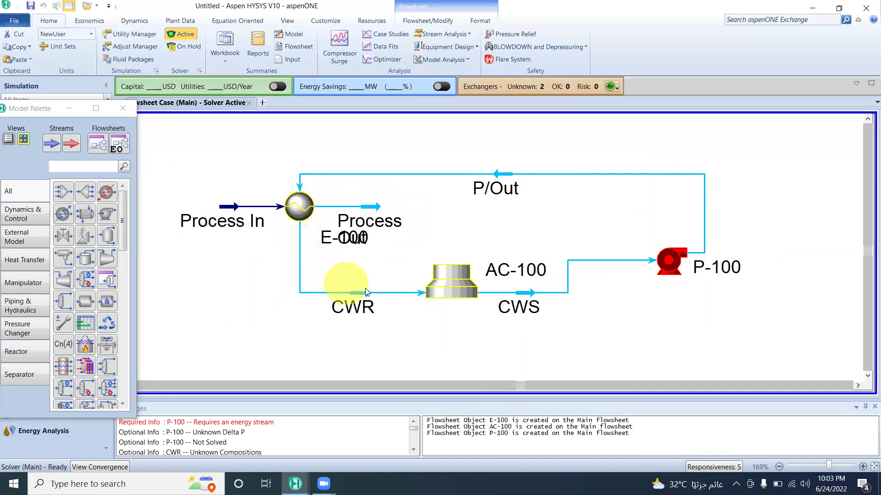
pyautogui.moveTo(509, 183)
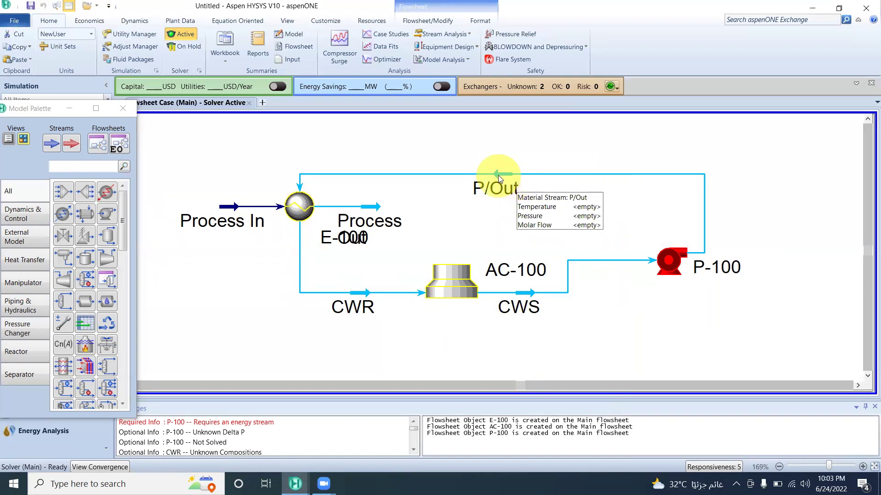
pyautogui.moveTo(361, 304)
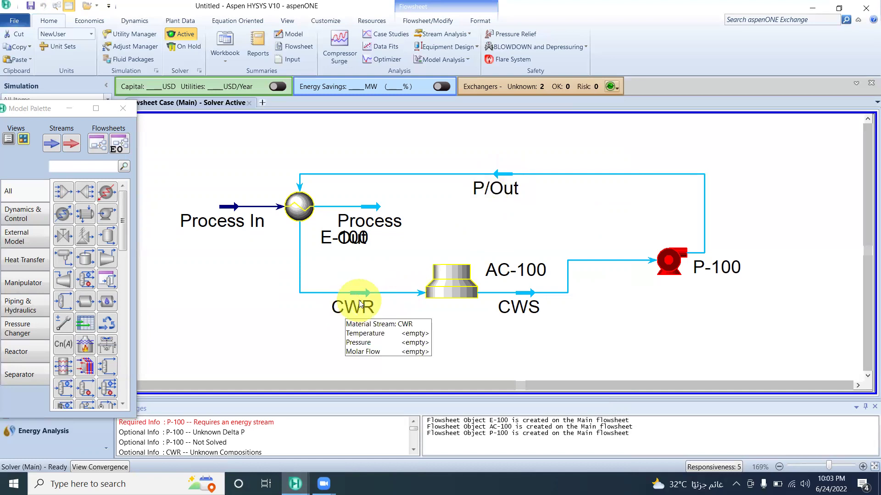
pyautogui.moveTo(531, 304)
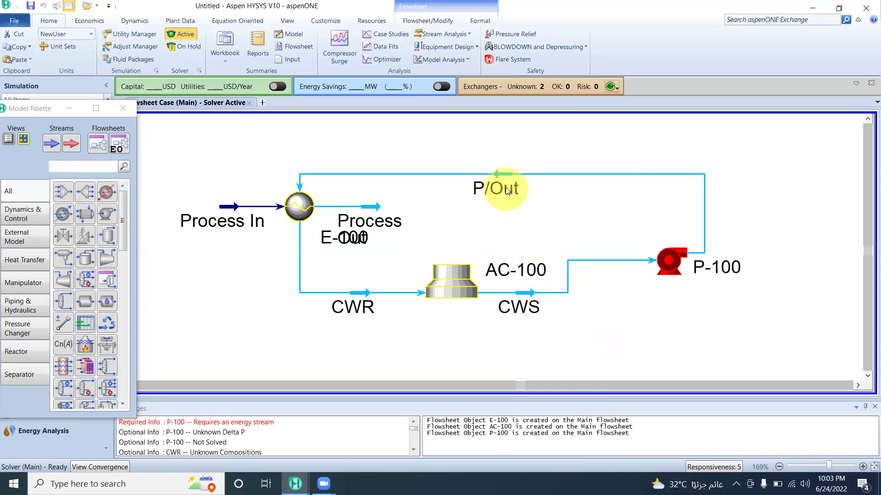
pyautogui.doubleClick(503, 177)
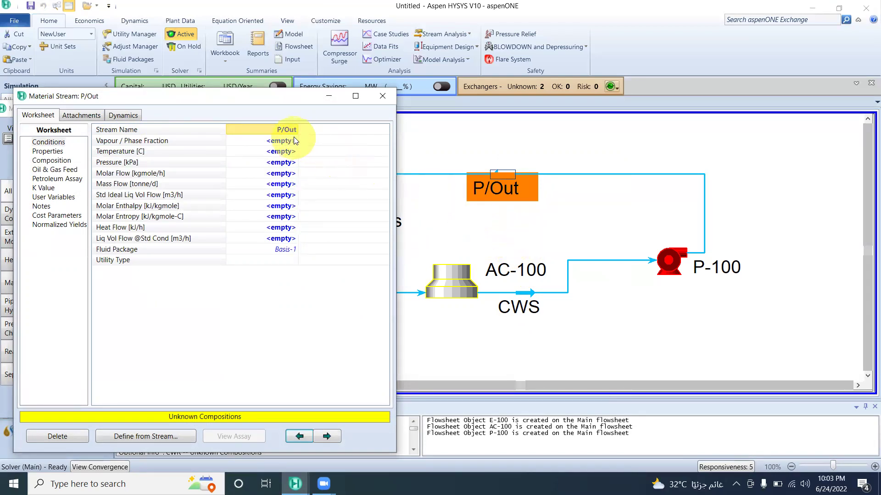
pyautogui.click(260, 152)
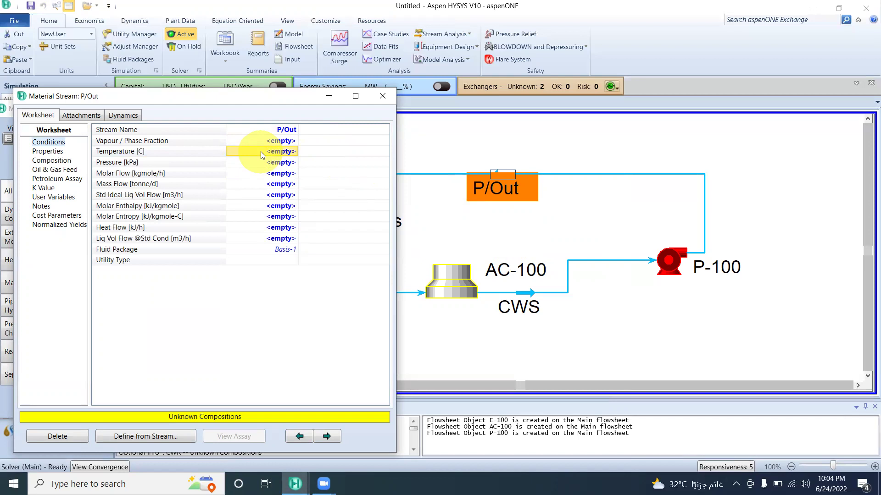
pyautogui.write('30')
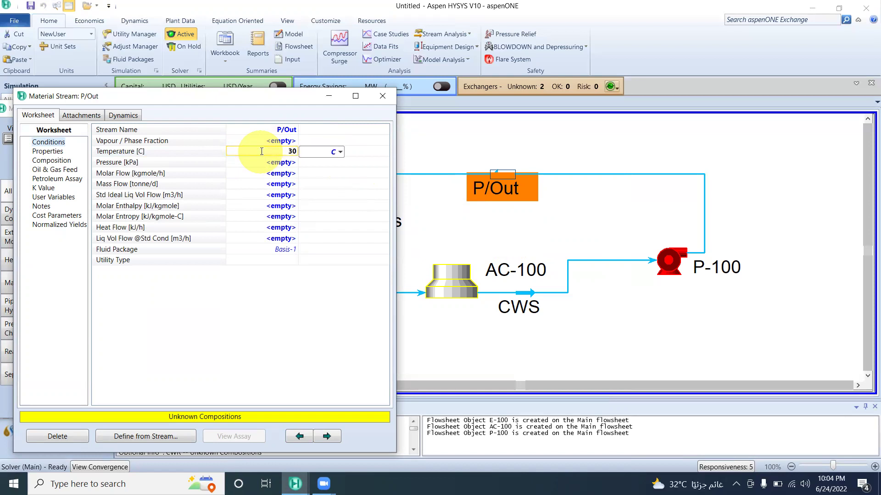
pyautogui.press('Return')
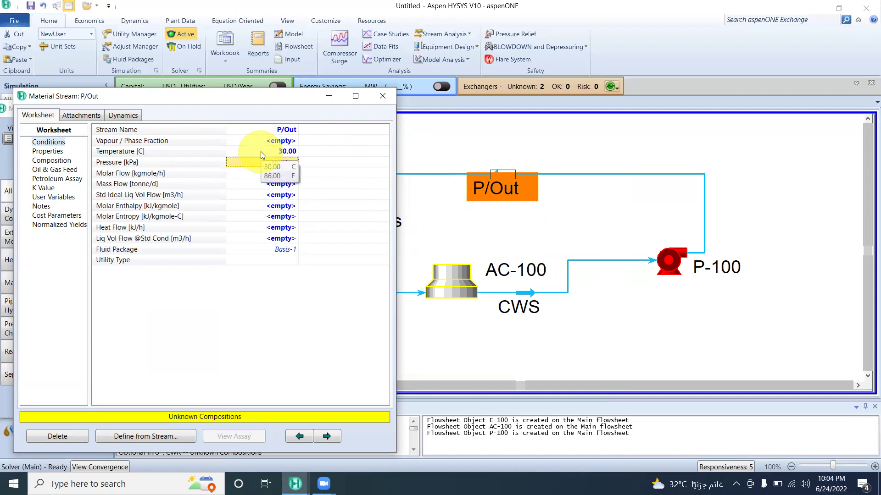
pyautogui.write('1')
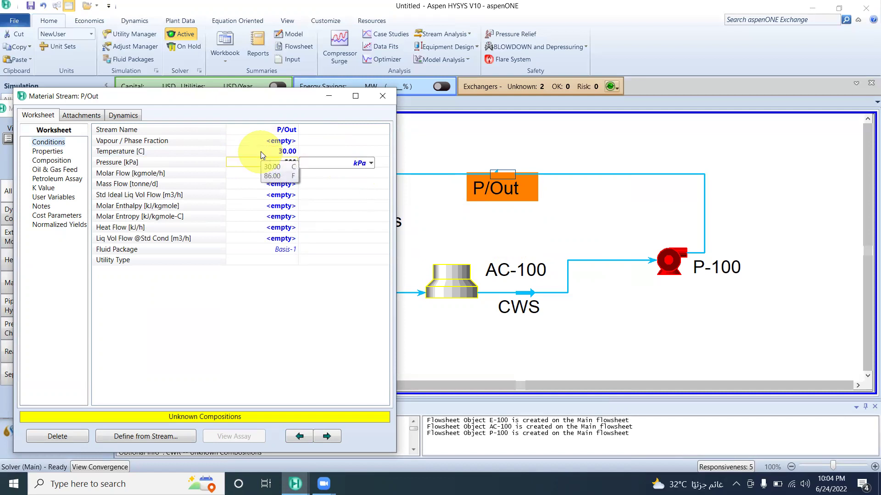
pyautogui.press('Return')
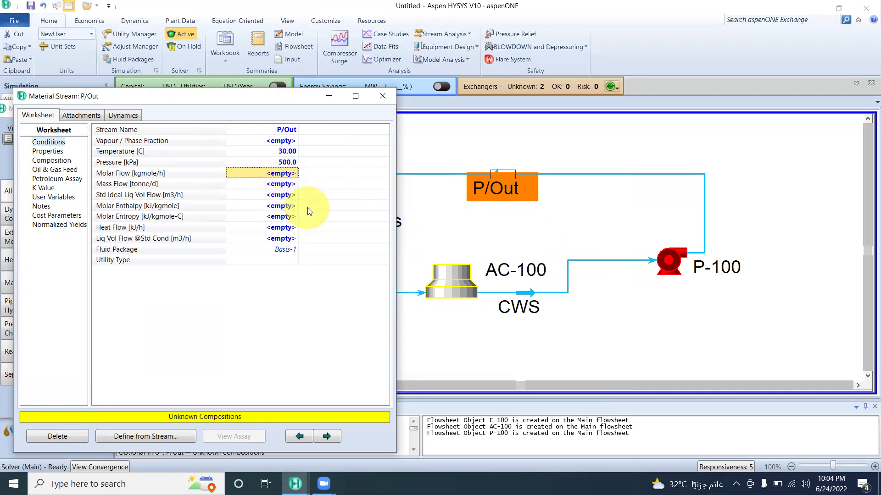
pyautogui.write('500')
pyautogui.press('Return')
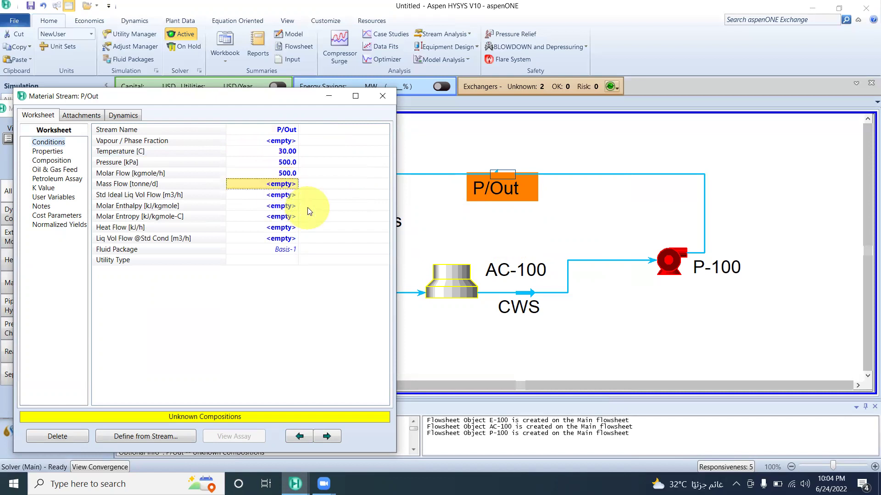
# Set the H2O mole fraction of P/Out to 1, accept the composition and close the stream's properties
pyautogui.click(66, 160)
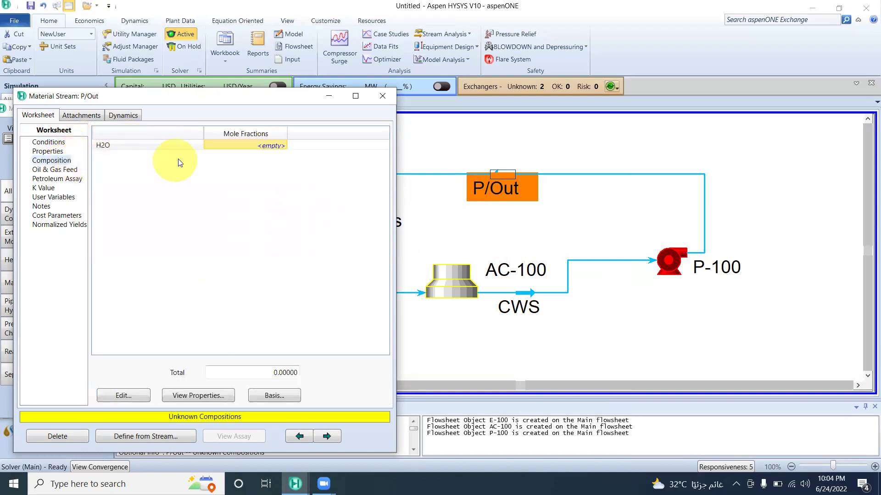
pyautogui.write('1')
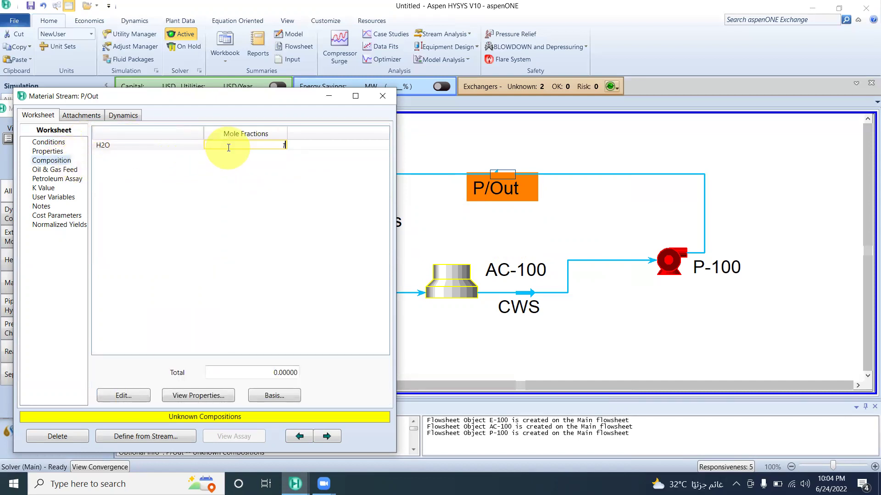
pyautogui.press('Return')
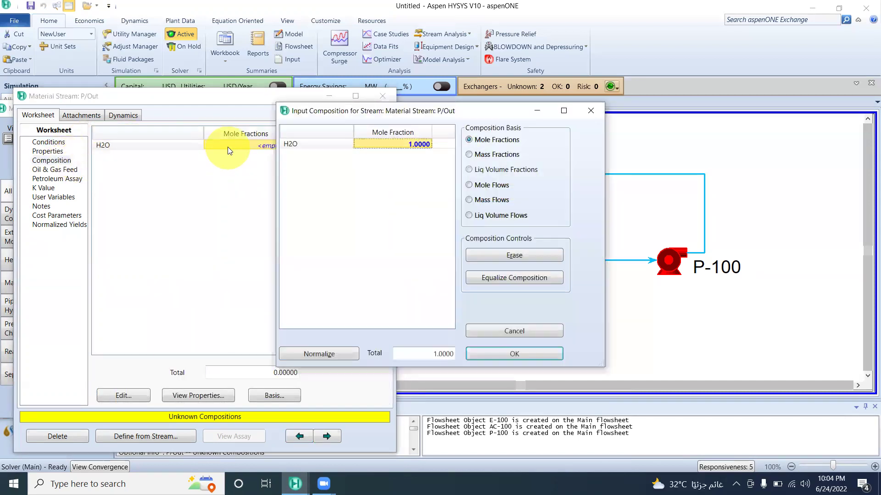
pyautogui.click(513, 359)
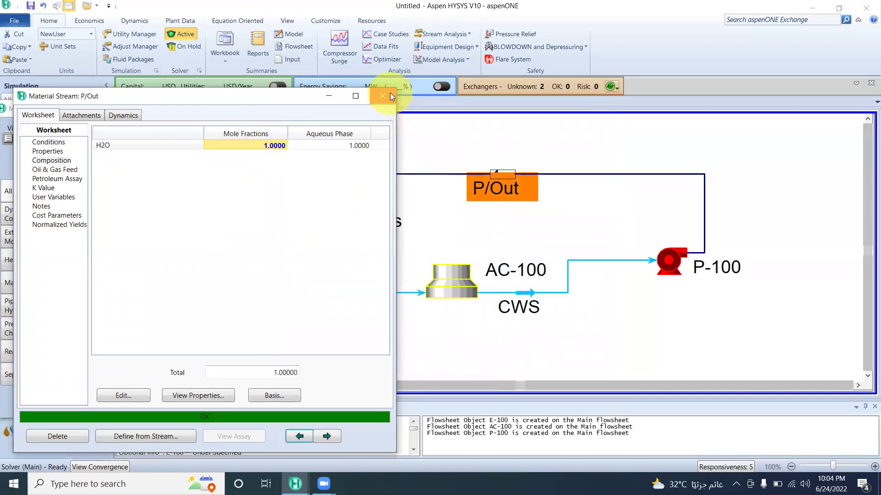
pyautogui.click(389, 96)
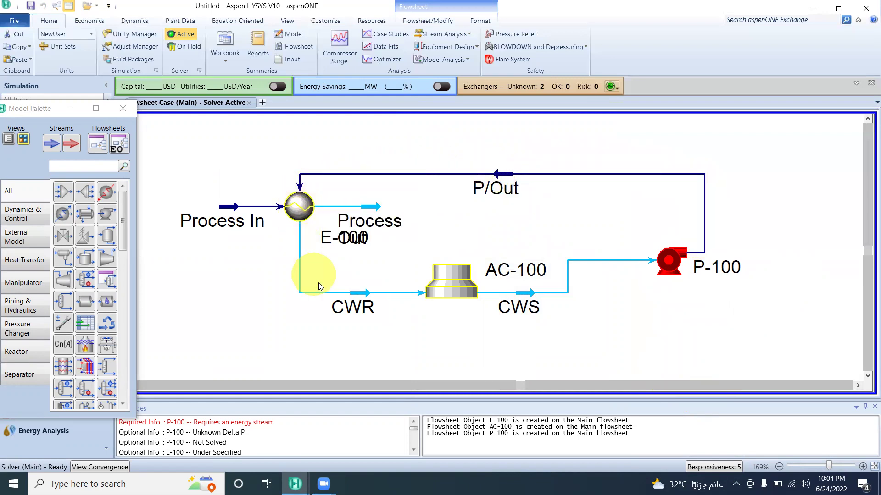
# Open heat exchanger E-100 and examine the worksheet conditions, properties and composition of its connected streams
pyautogui.moveTo(454, 296)
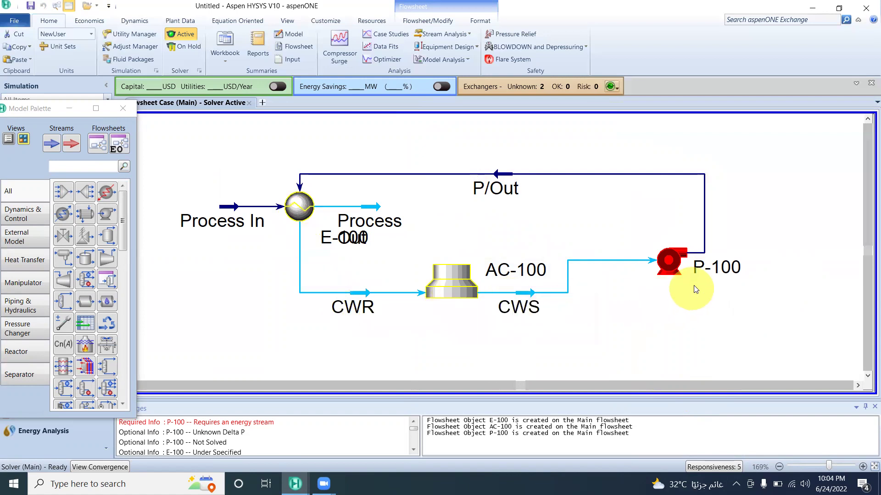
pyautogui.click(303, 206)
pyautogui.doubleClick(303, 207)
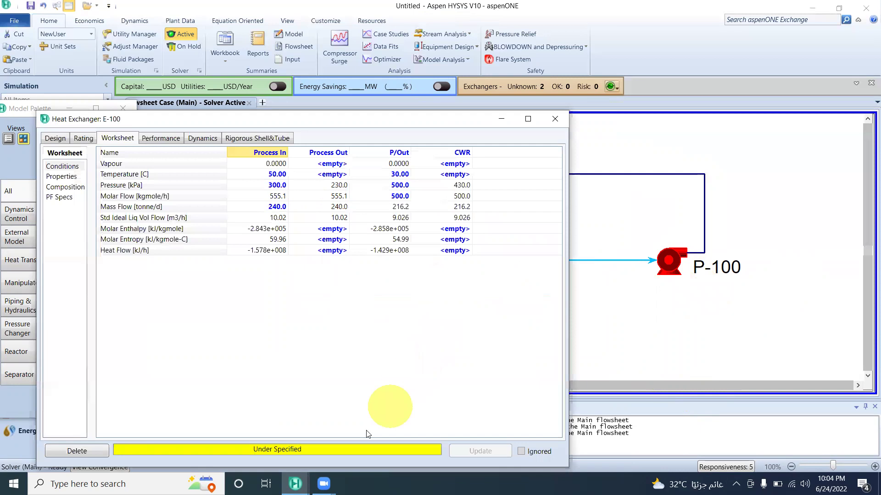
pyautogui.moveTo(393, 125); pyautogui.dragTo(451, 97)
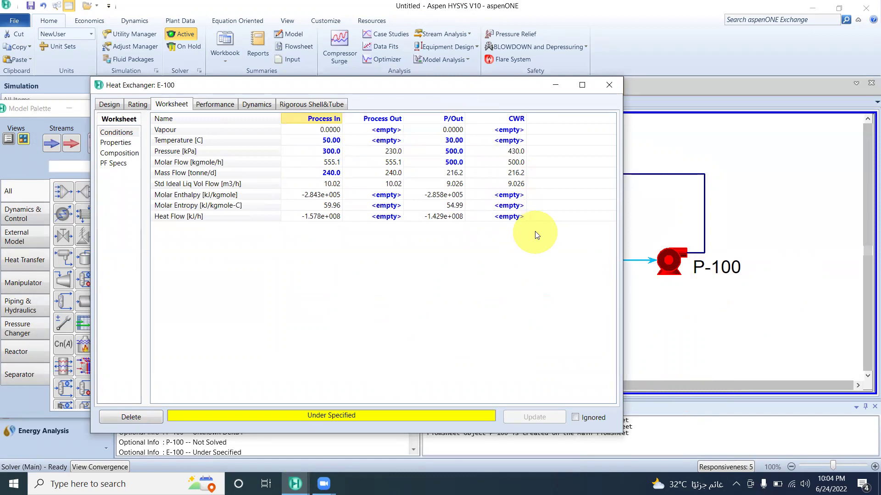
pyautogui.click(130, 143)
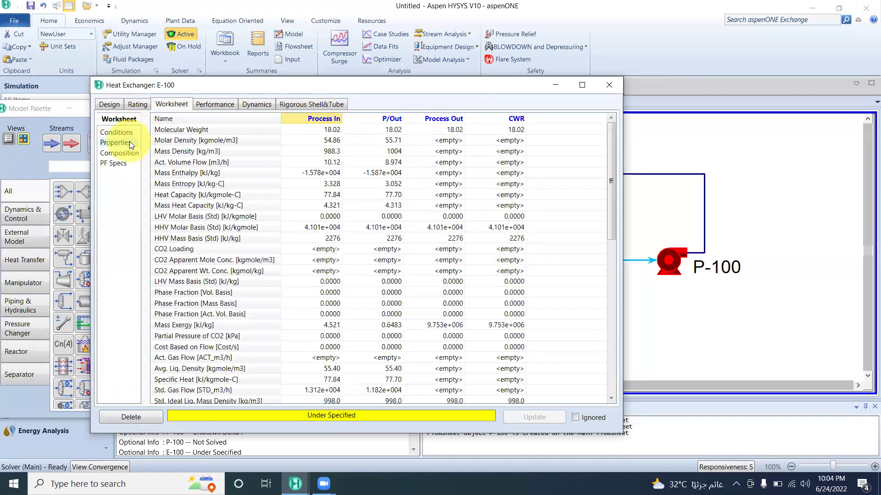
pyautogui.click(131, 153)
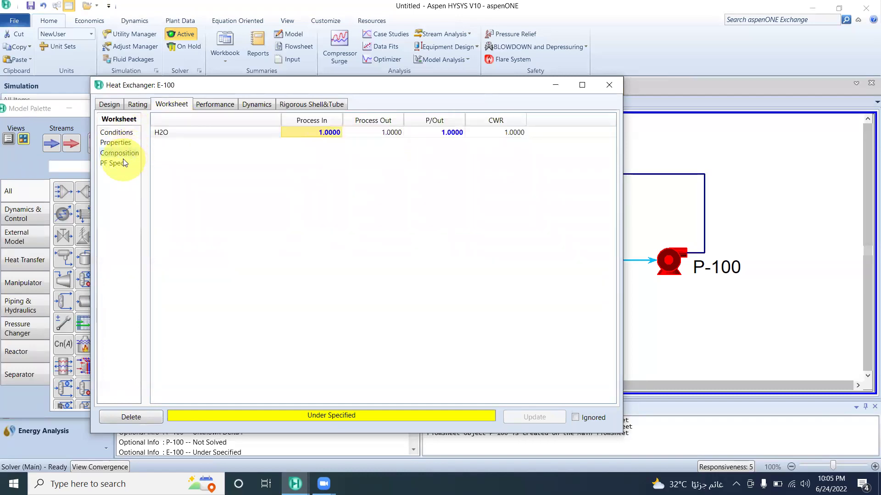
pyautogui.click(118, 132)
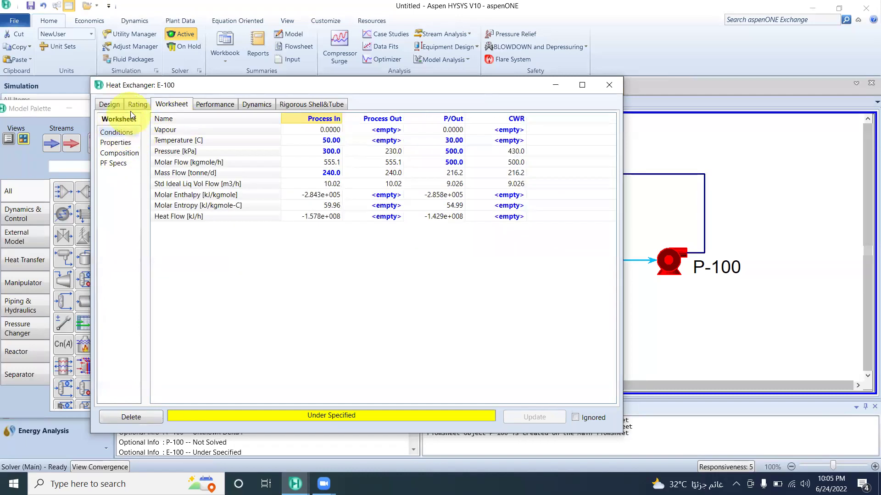
# Examine heat exchanger E-100's performance, design, rating, worksheet and dynamics data for the specifications still missing
pyautogui.click(206, 109)
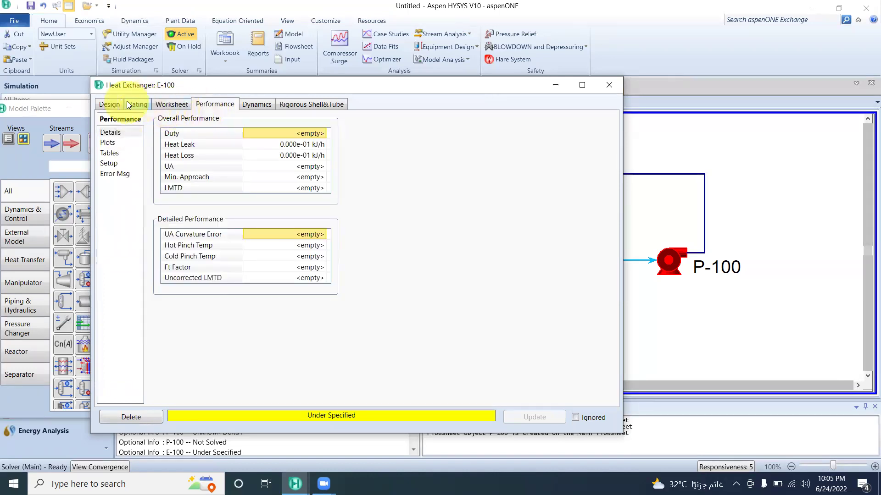
pyautogui.click(115, 105)
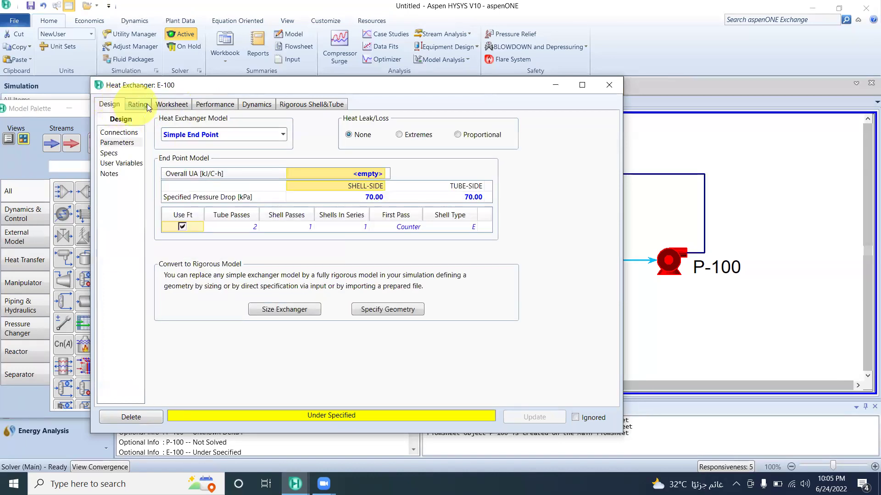
pyautogui.click(139, 105)
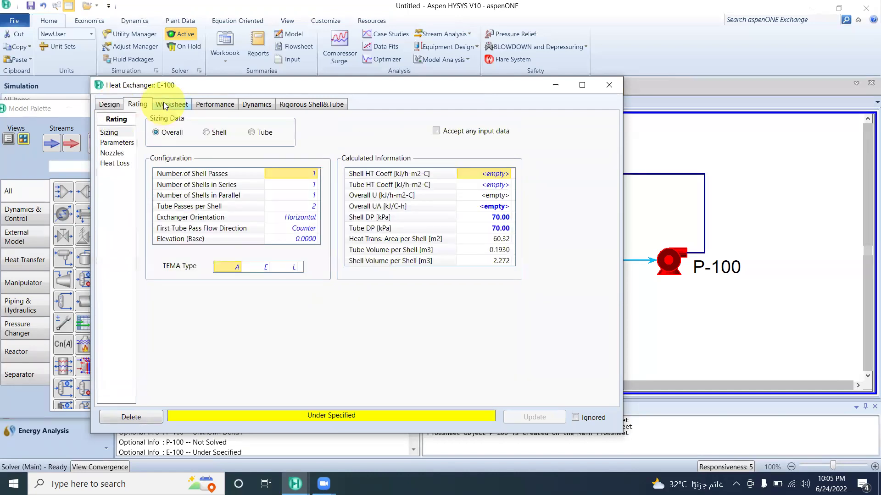
pyautogui.click(165, 106)
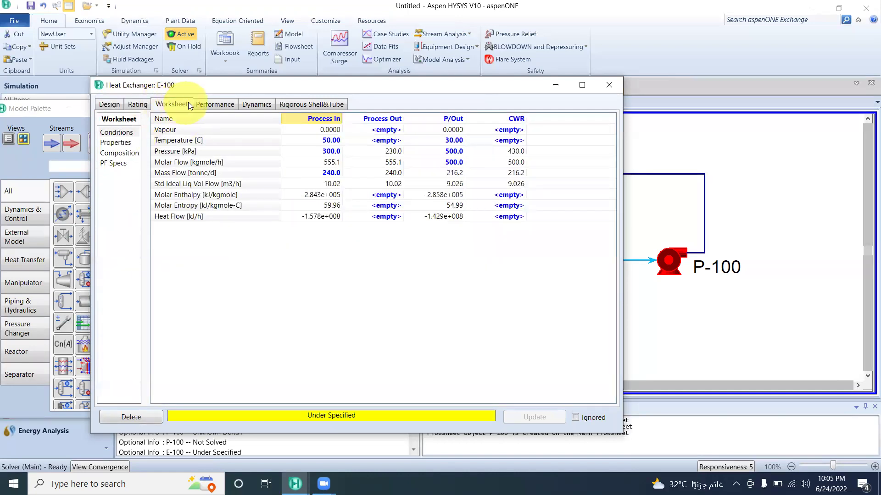
pyautogui.click(212, 106)
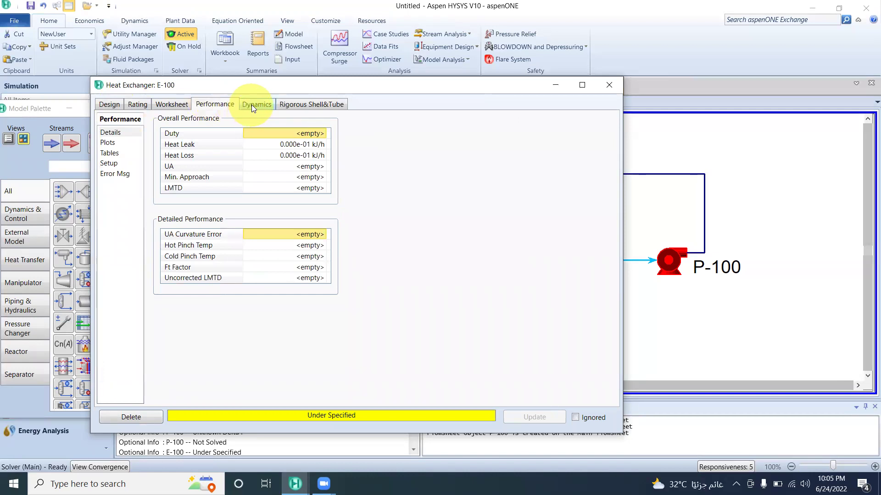
pyautogui.click(251, 105)
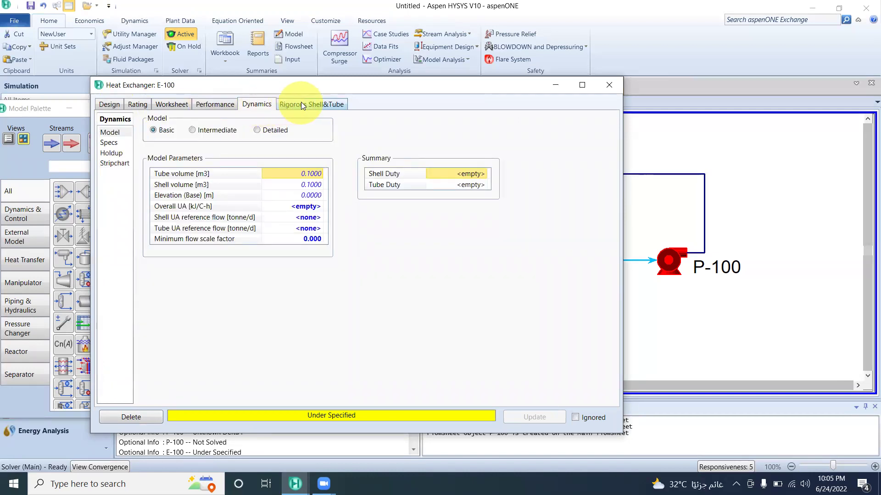
pyautogui.click(301, 104)
pyautogui.click(253, 104)
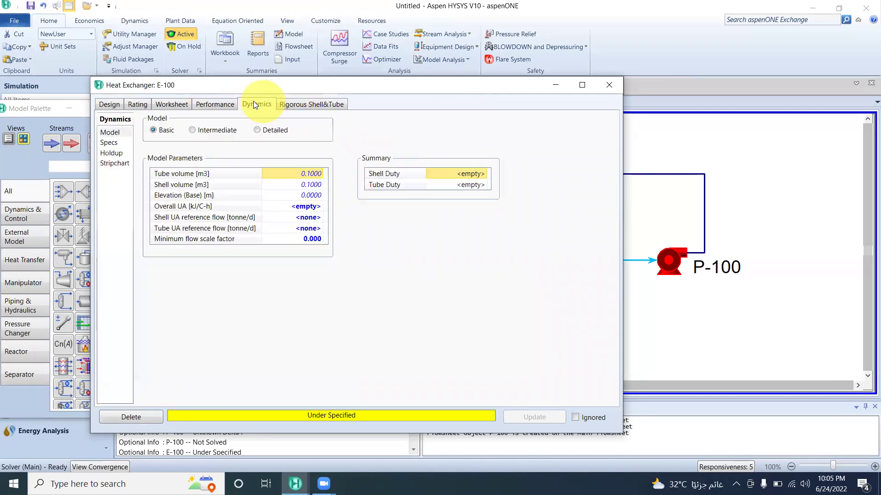
pyautogui.click(219, 104)
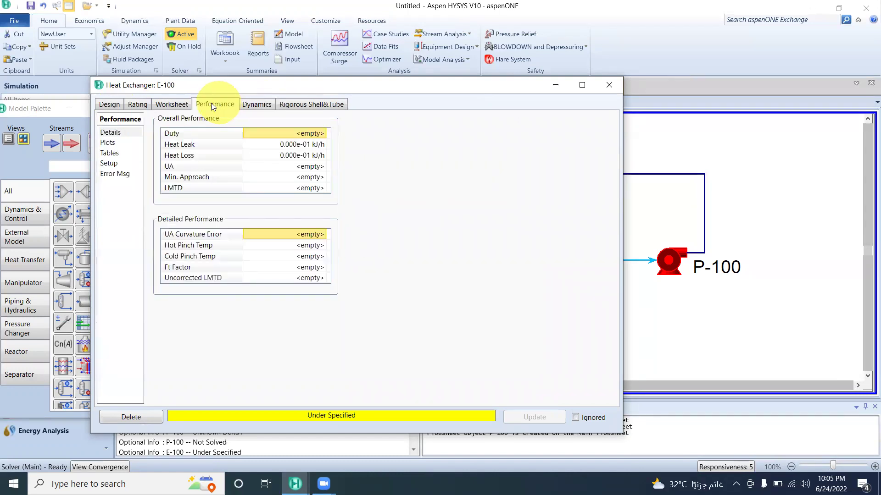
# Review the properties and composition of the streams connected to E-100, along with the exchanger's rating data
pyautogui.click(180, 106)
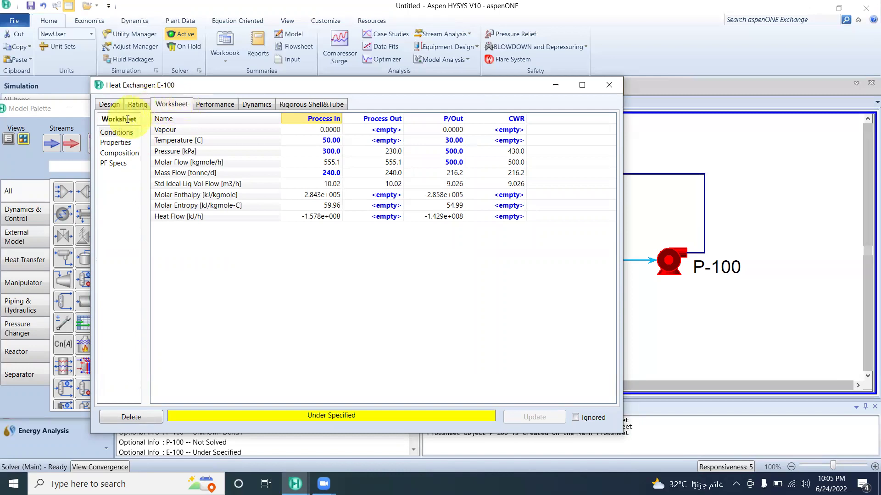
pyautogui.click(122, 143)
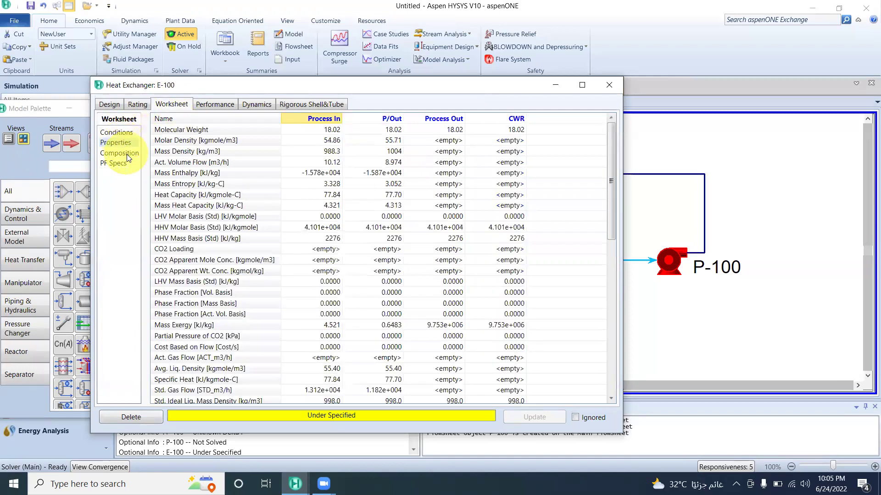
pyautogui.click(127, 154)
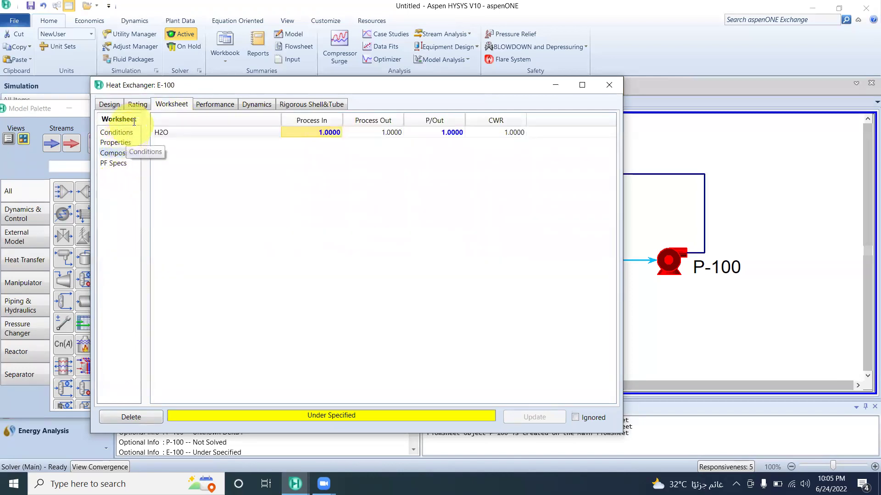
pyautogui.click(135, 107)
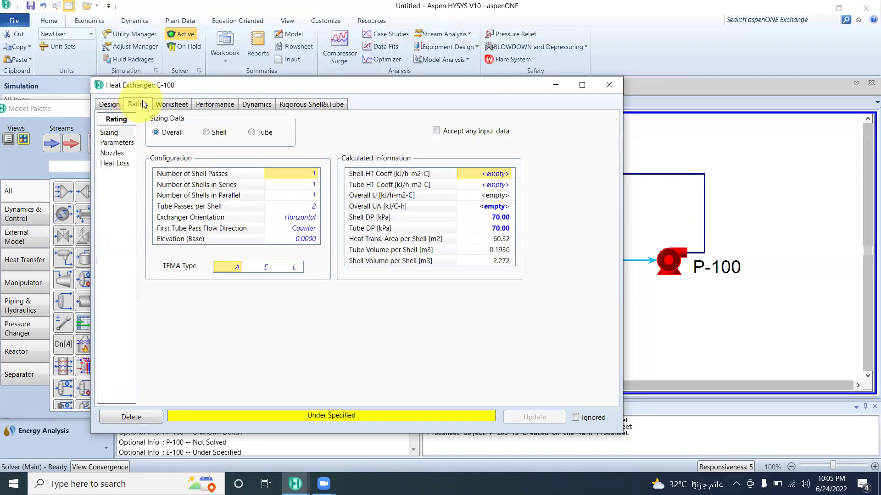
pyautogui.click(113, 106)
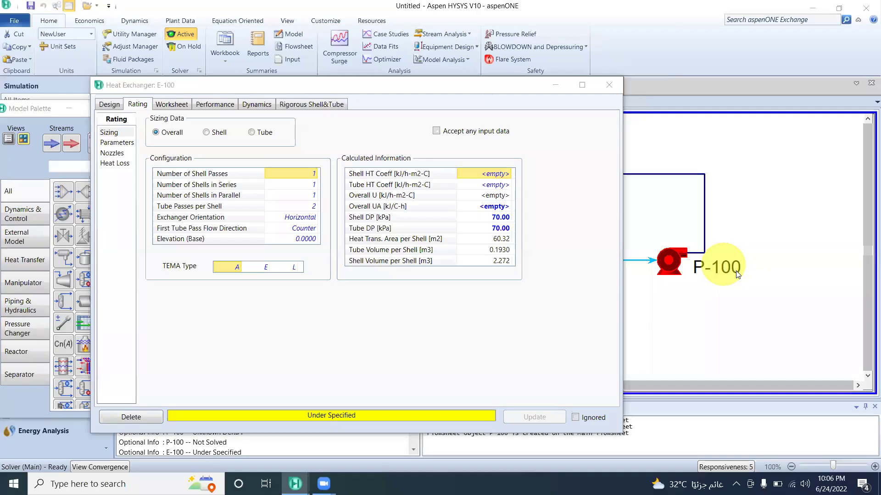
pyautogui.click(102, 106)
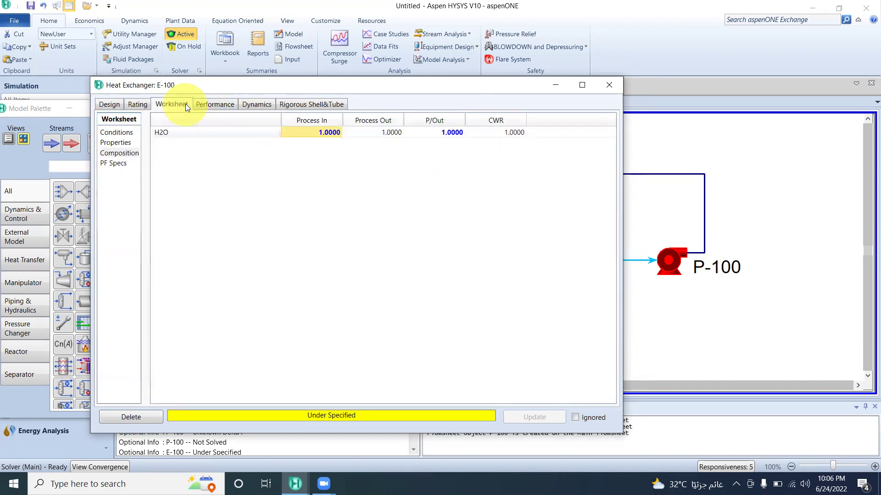
# Set the CWR stream temperature to 40 °C in E-100's worksheet conditions and close the heat exchanger's properties
pyautogui.click(123, 132)
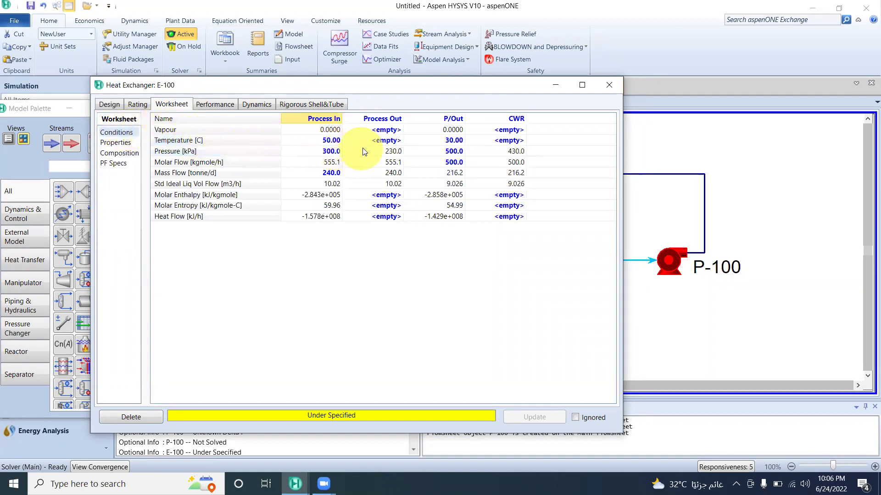
pyautogui.click(505, 141)
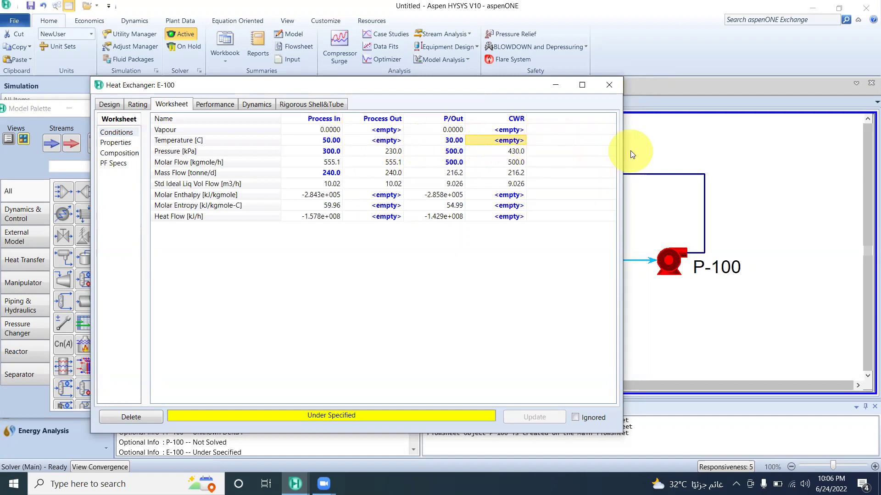
pyautogui.write('40')
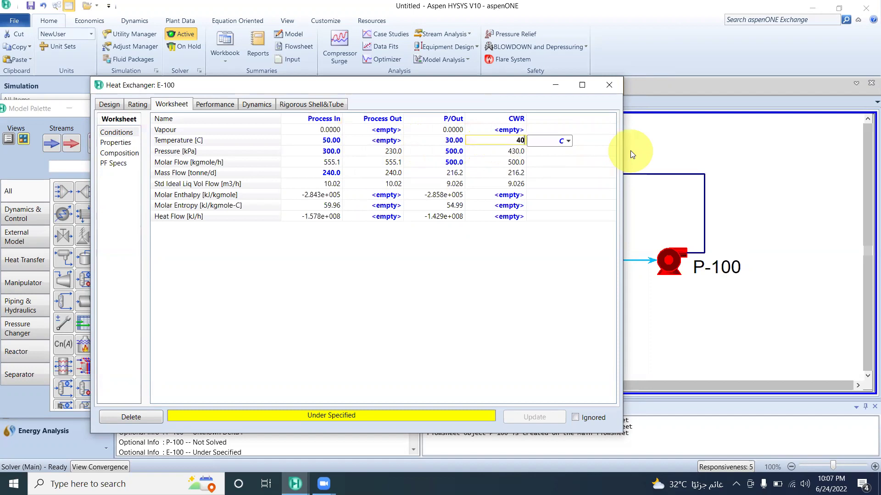
pyautogui.press('Return')
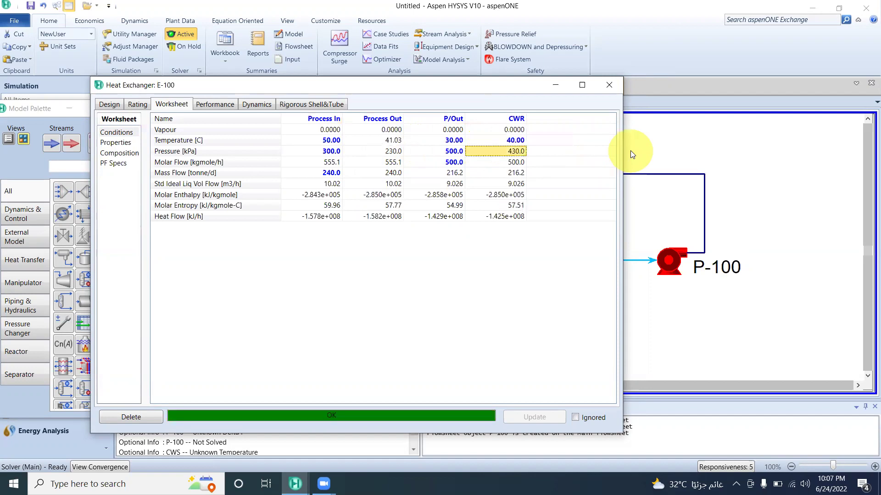
pyautogui.click(609, 85)
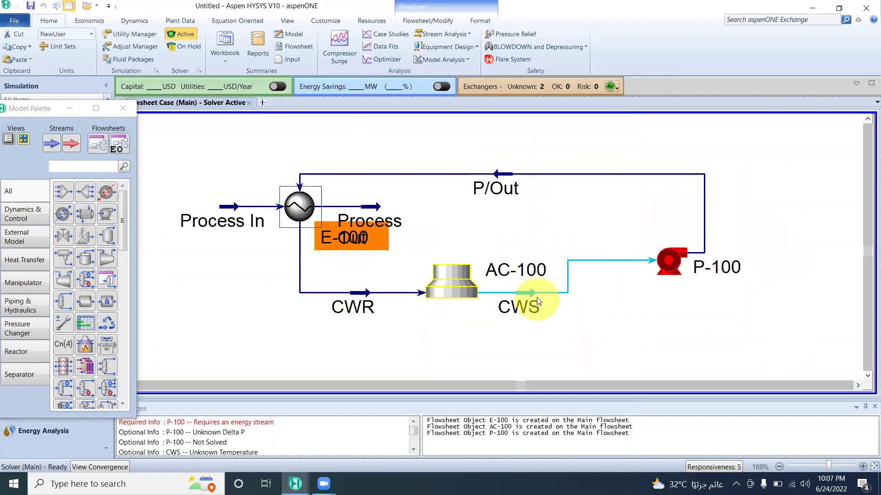
# Open air cooler AC-100 and examine its design parameters and specifications
pyautogui.moveTo(457, 290)
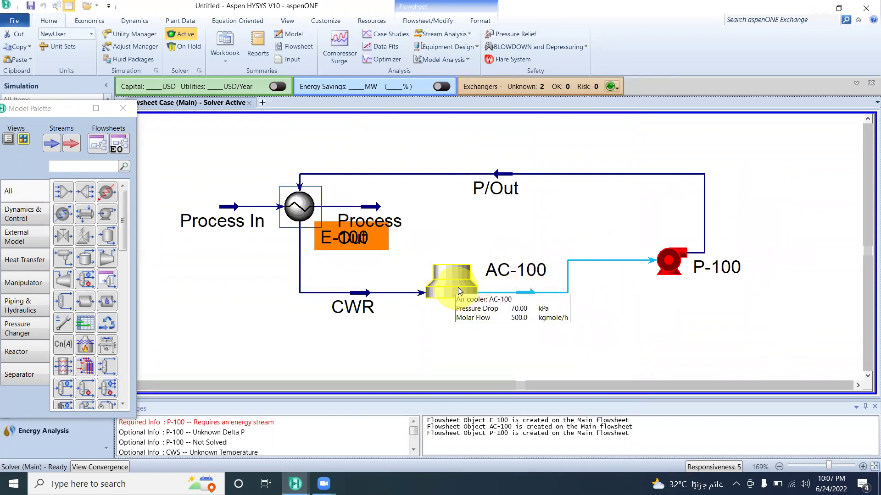
pyautogui.doubleClick(465, 293)
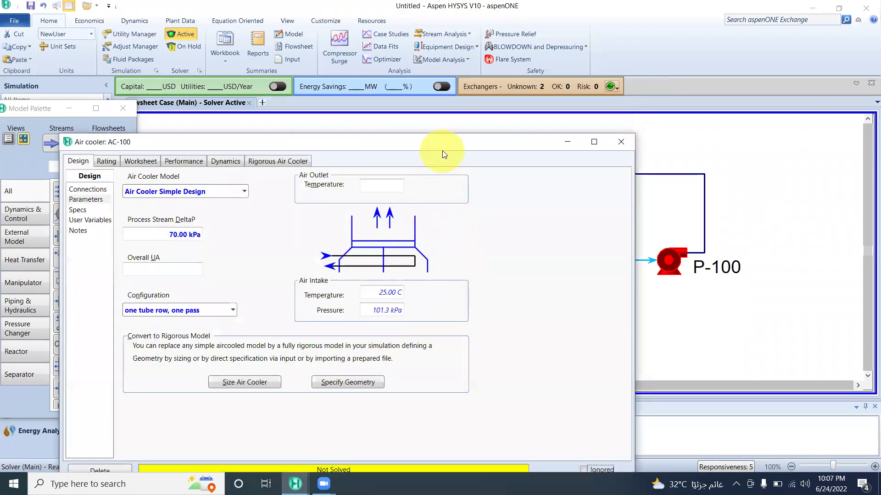
pyautogui.moveTo(443, 145); pyautogui.dragTo(452, 98)
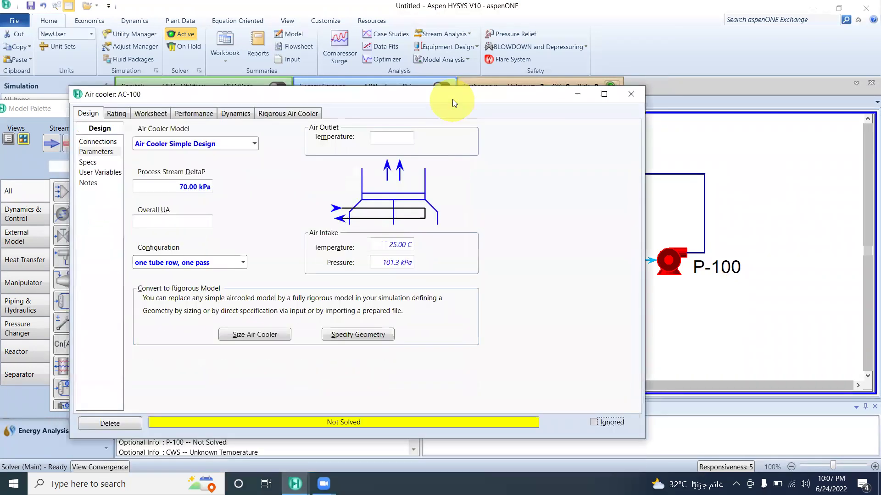
pyautogui.click(96, 161)
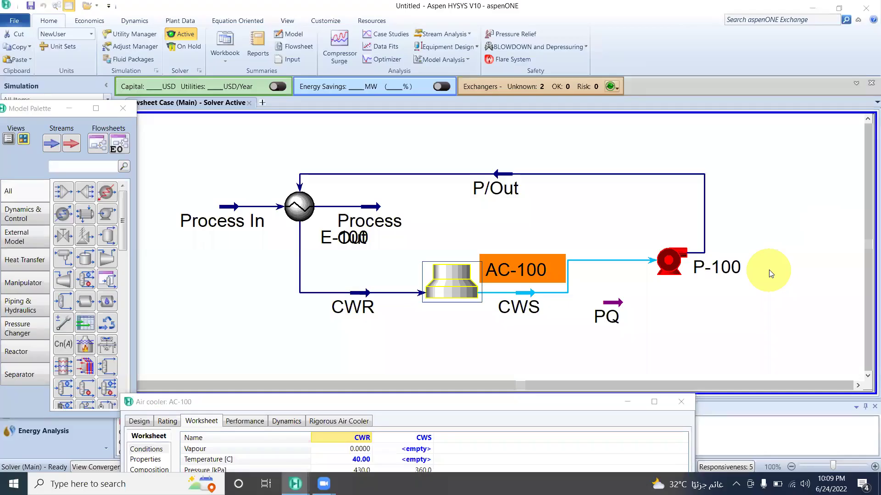
pyautogui.doubleClick(455, 285)
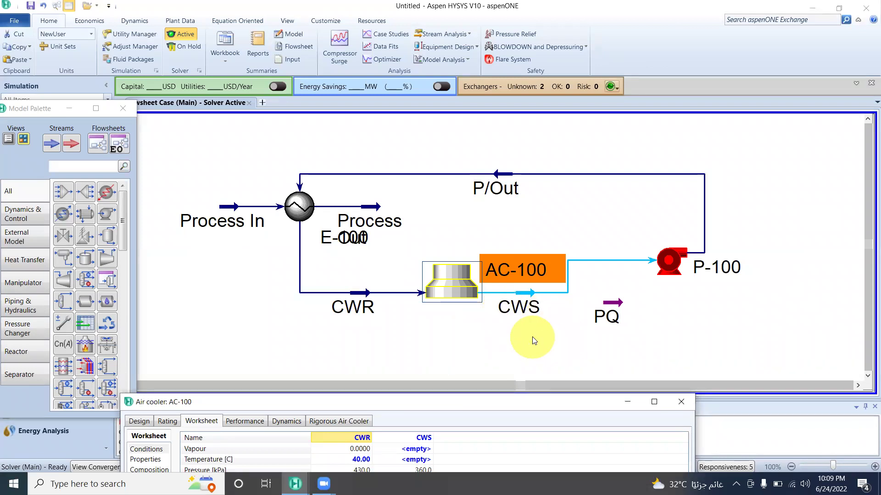
# Open pump P-100's connections and delete the unconnected energy stream PQ from the flowsheet
pyautogui.doubleClick(678, 262)
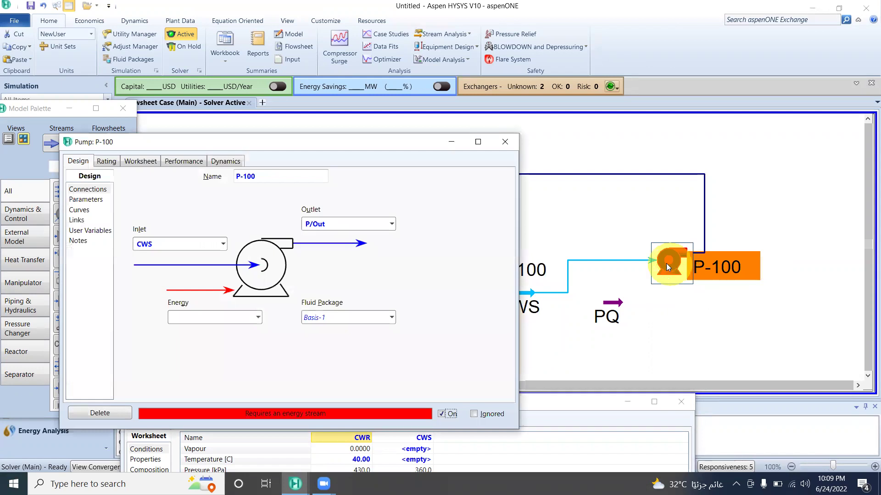
pyautogui.moveTo(421, 143); pyautogui.dragTo(422, 141)
pyautogui.doubleClick(422, 141)
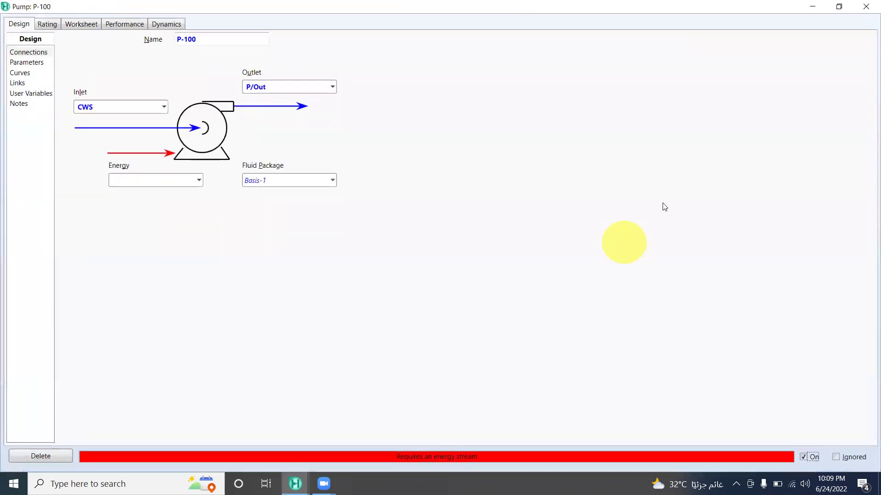
pyautogui.click(838, 7)
pyautogui.click(607, 302)
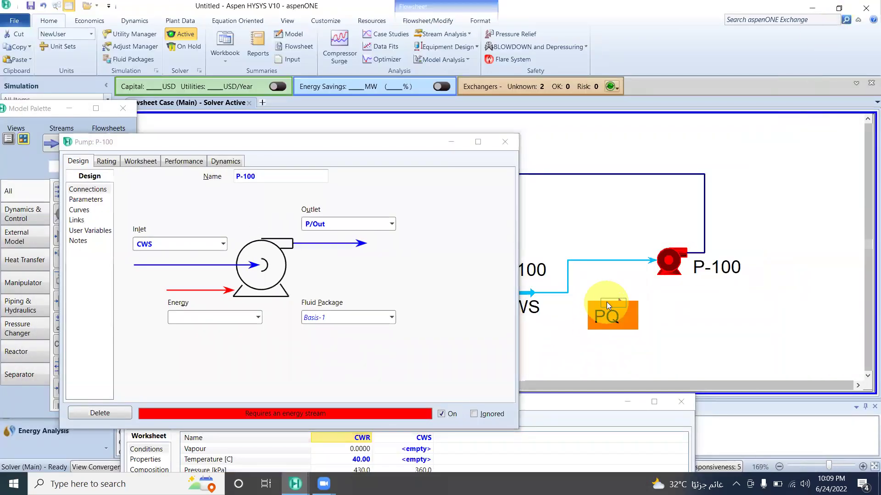
pyautogui.press('Delete')
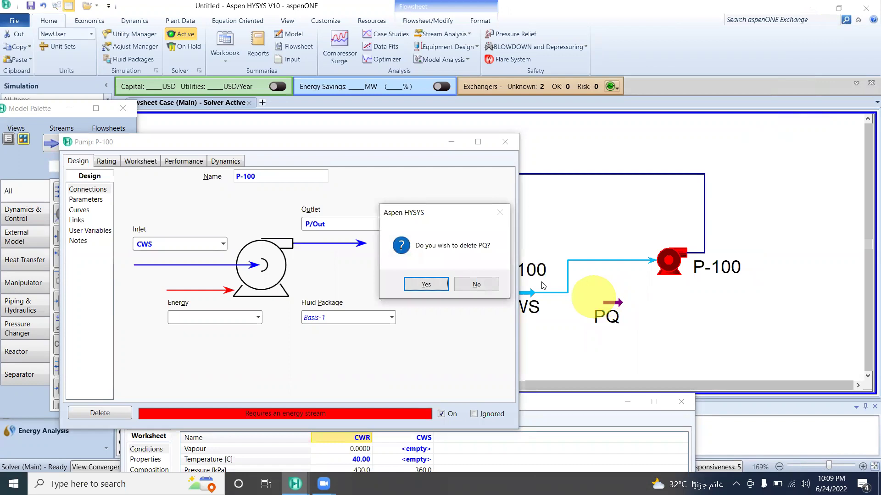
pyautogui.click(436, 284)
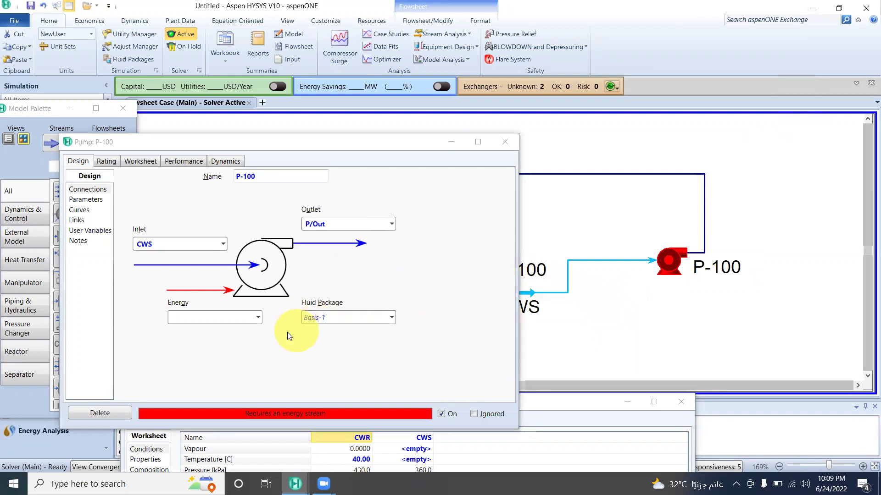
# Attach a new energy stream named PQ to pump P-100 and close the pump's properties
pyautogui.click(242, 316)
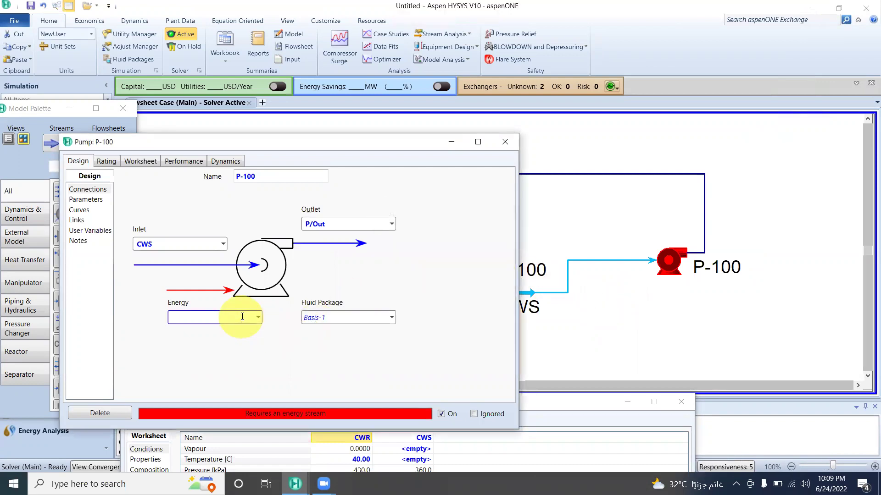
pyautogui.write('PQ')
pyautogui.press('Return')
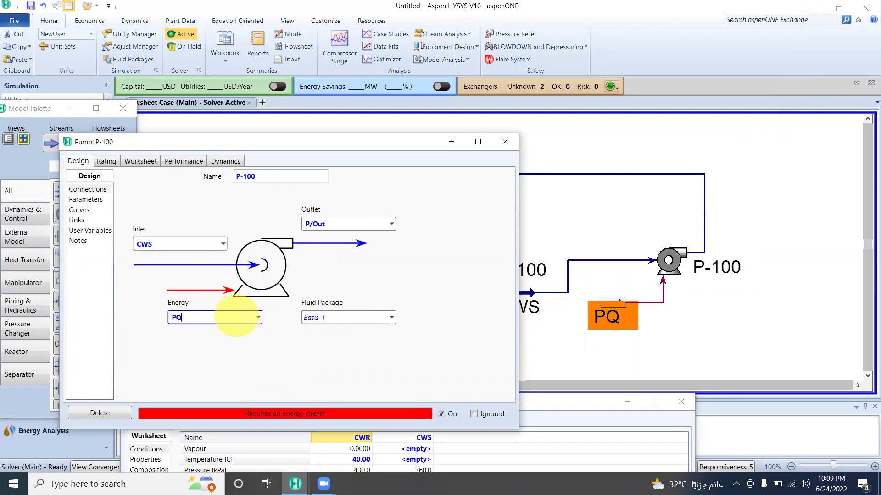
pyautogui.click(504, 144)
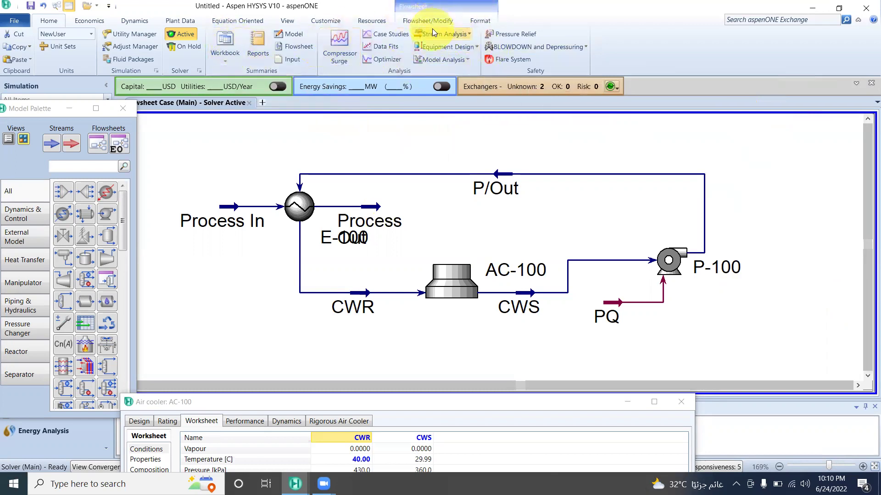
# Open the workbook and review the conditions and compositions of all material streams, moving the model palette out of the way
pyautogui.click(231, 55)
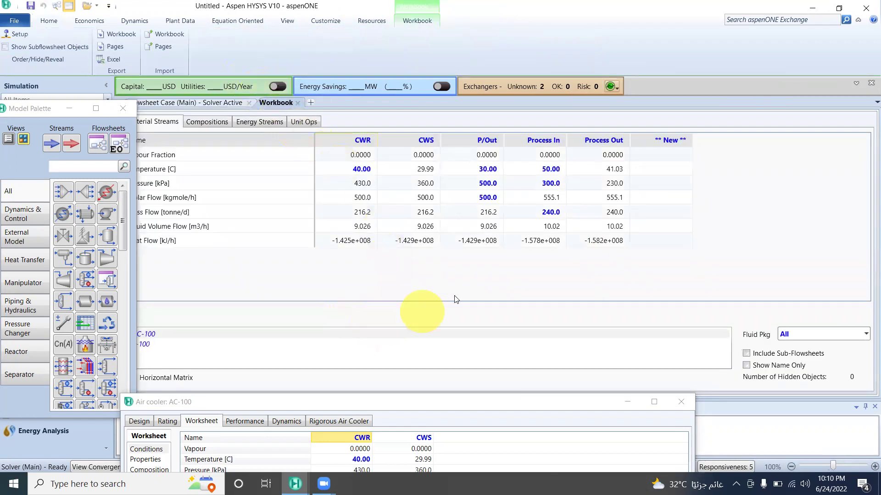
pyautogui.moveTo(44, 112); pyautogui.dragTo(1, 102)
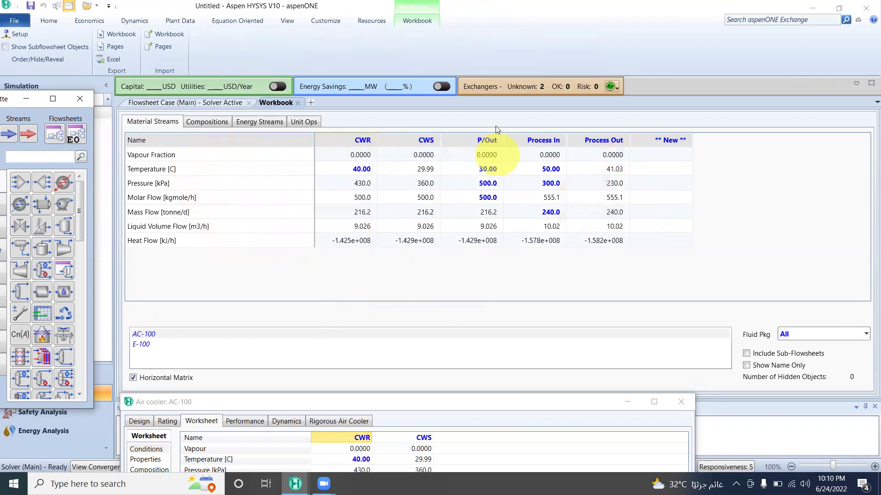
pyautogui.click(216, 121)
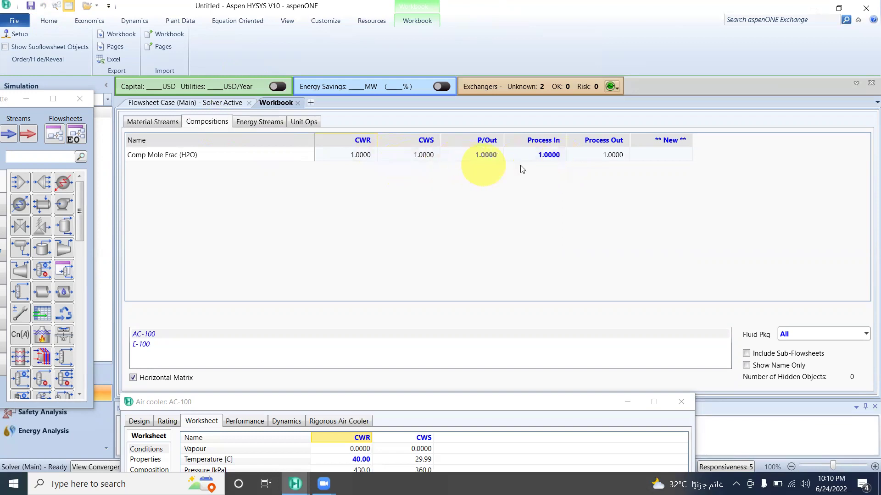
# Review the energy streams' heat flow and the unit operations' connections in the workbook, and return to the flowsheet
pyautogui.click(270, 123)
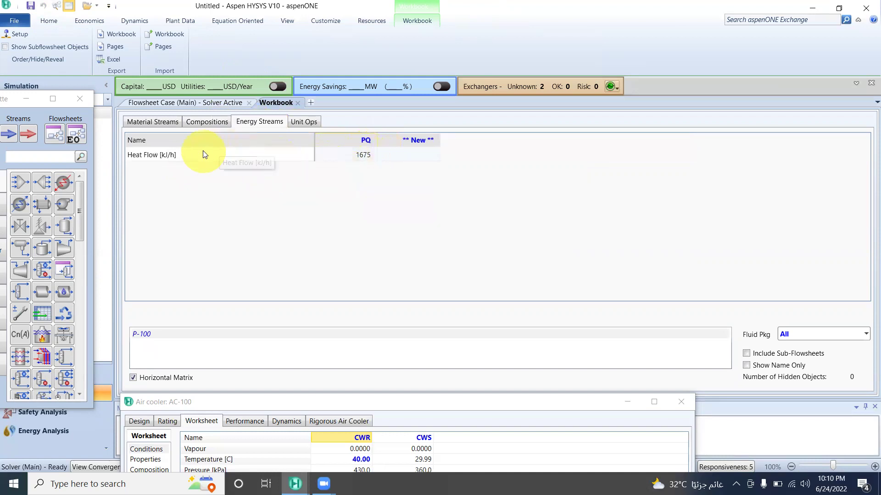
pyautogui.moveTo(369, 161)
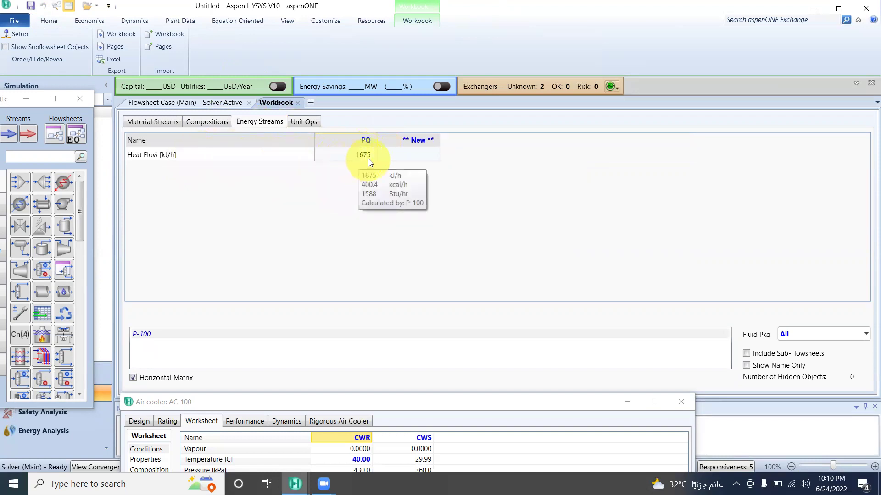
pyautogui.click(302, 123)
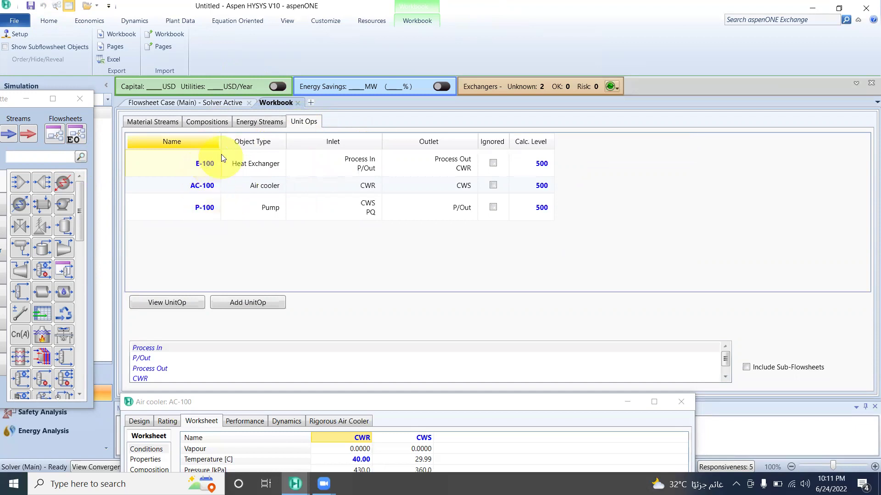
pyautogui.click(219, 105)
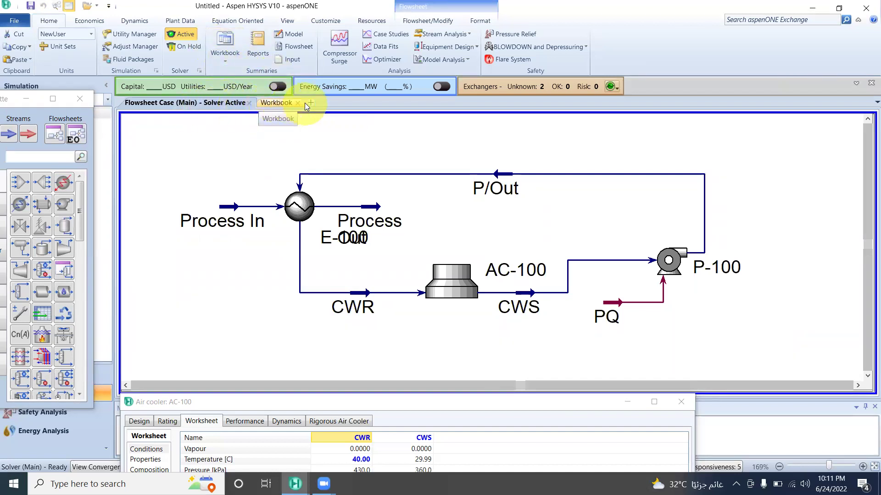
# Open the Report Manager and create a new custom report
pyautogui.click(255, 40)
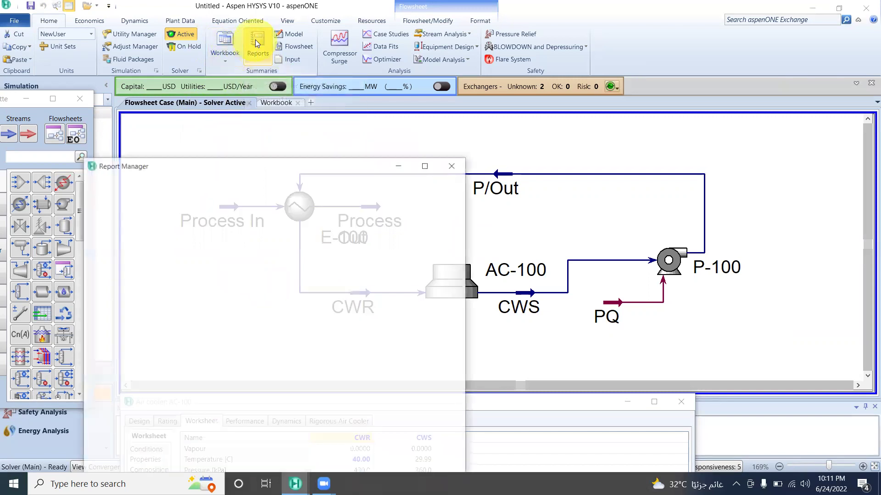
pyautogui.moveTo(344, 164); pyautogui.dragTo(318, 71)
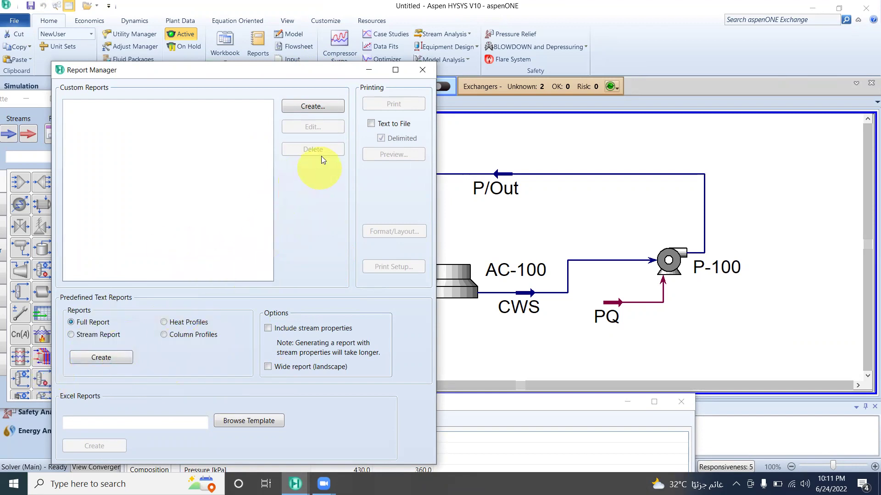
pyautogui.click(311, 109)
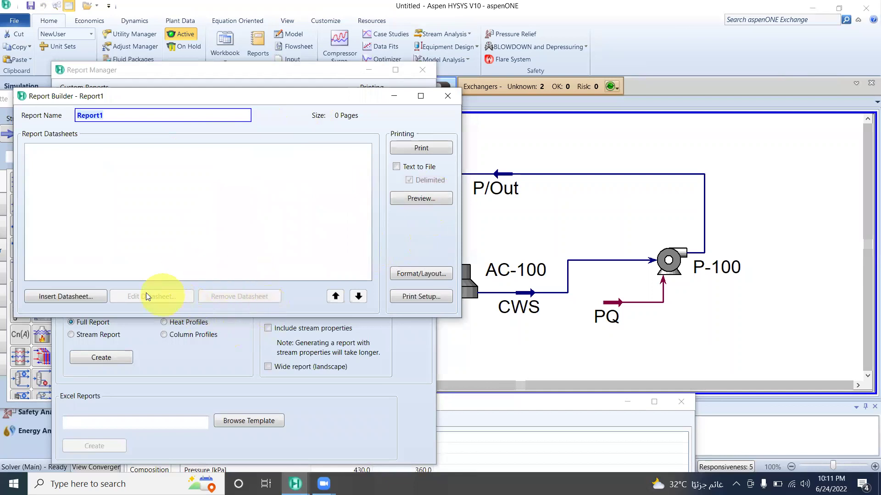
# Examine the flowsheet objects available for a report datasheet, and close the report windows without adding any datablocks
pyautogui.click(94, 298)
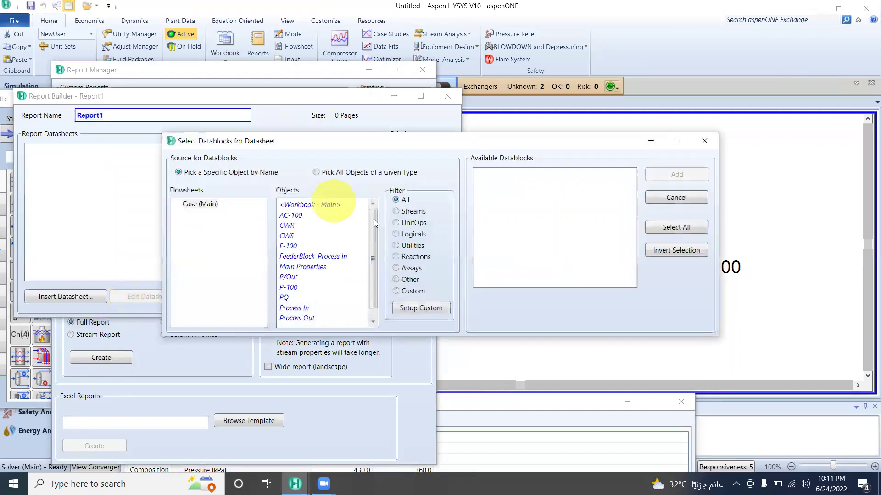
pyautogui.moveTo(374, 242); pyautogui.dragTo(375, 272)
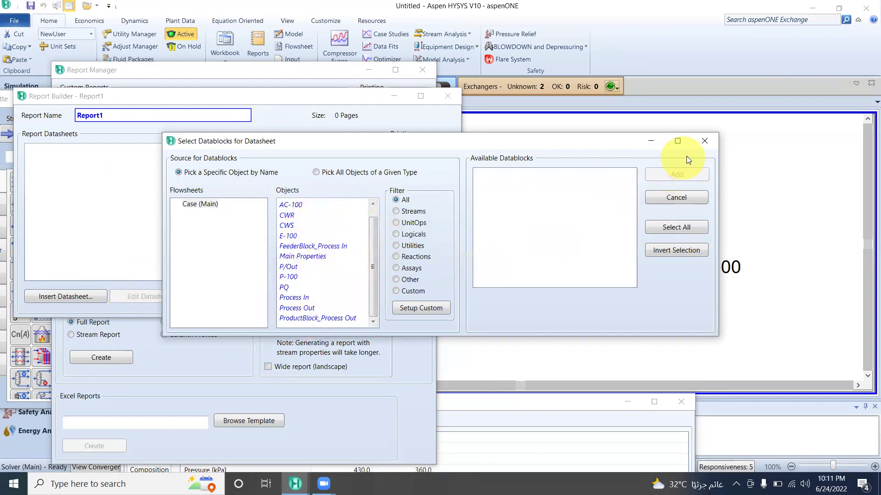
pyautogui.click(704, 142)
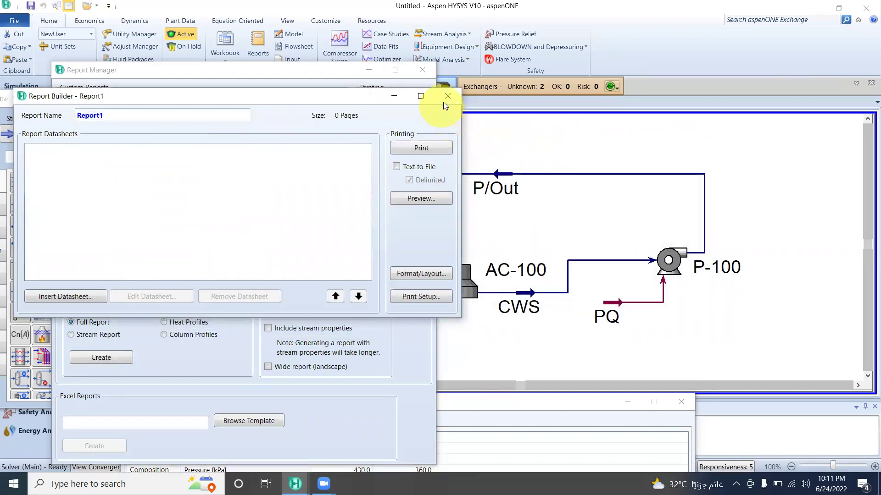
pyautogui.click(449, 98)
pyautogui.click(422, 69)
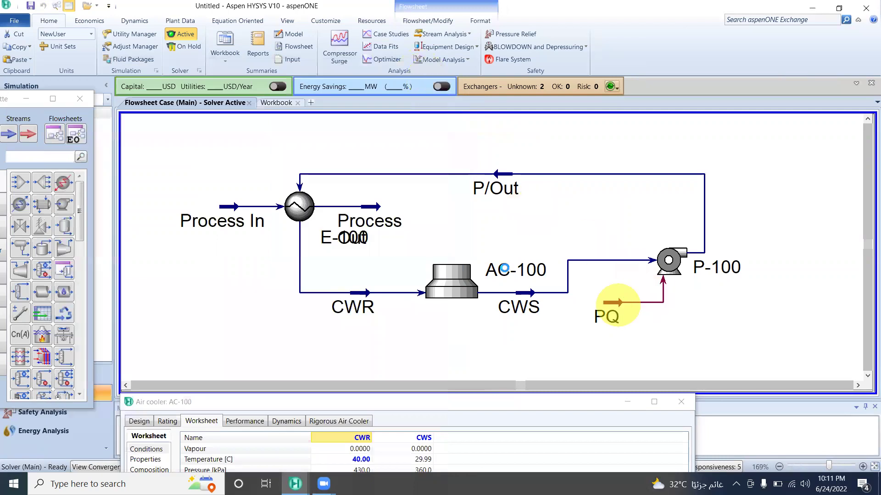